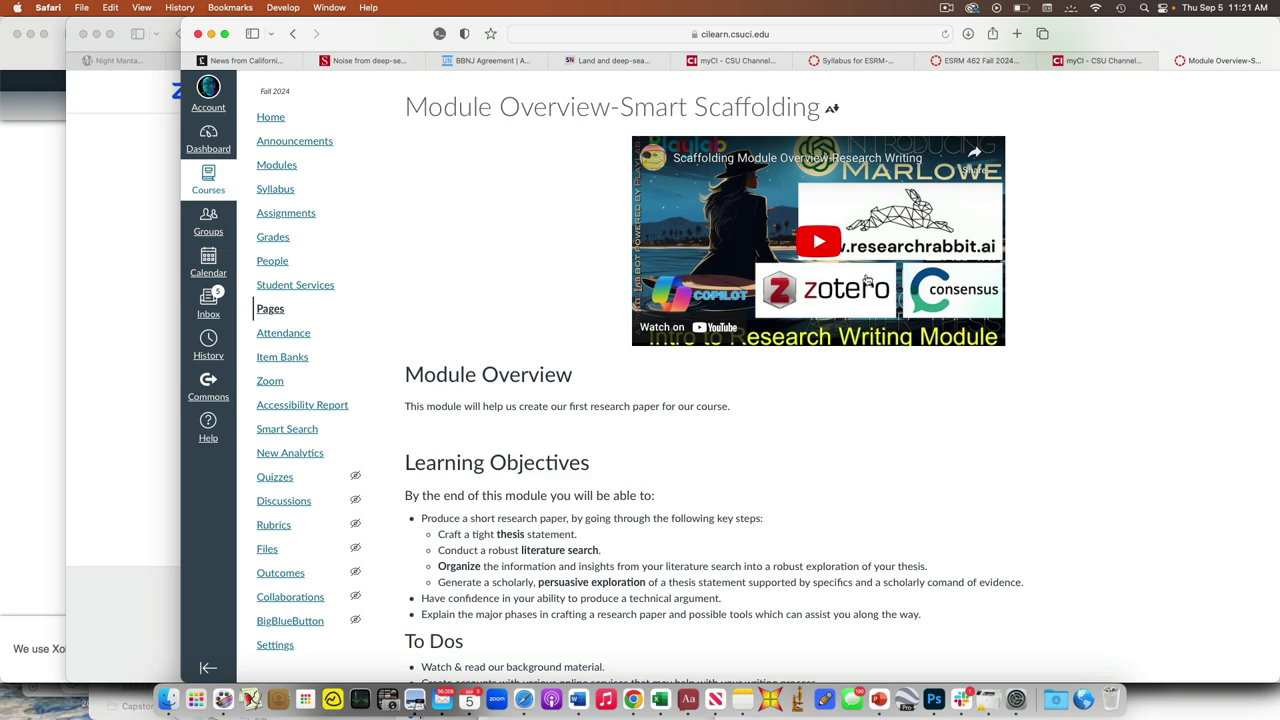
Page forward three times through the Readings page to the Research Tool Activation page's Zotero section.
scroll(878, 260, "down", 3)
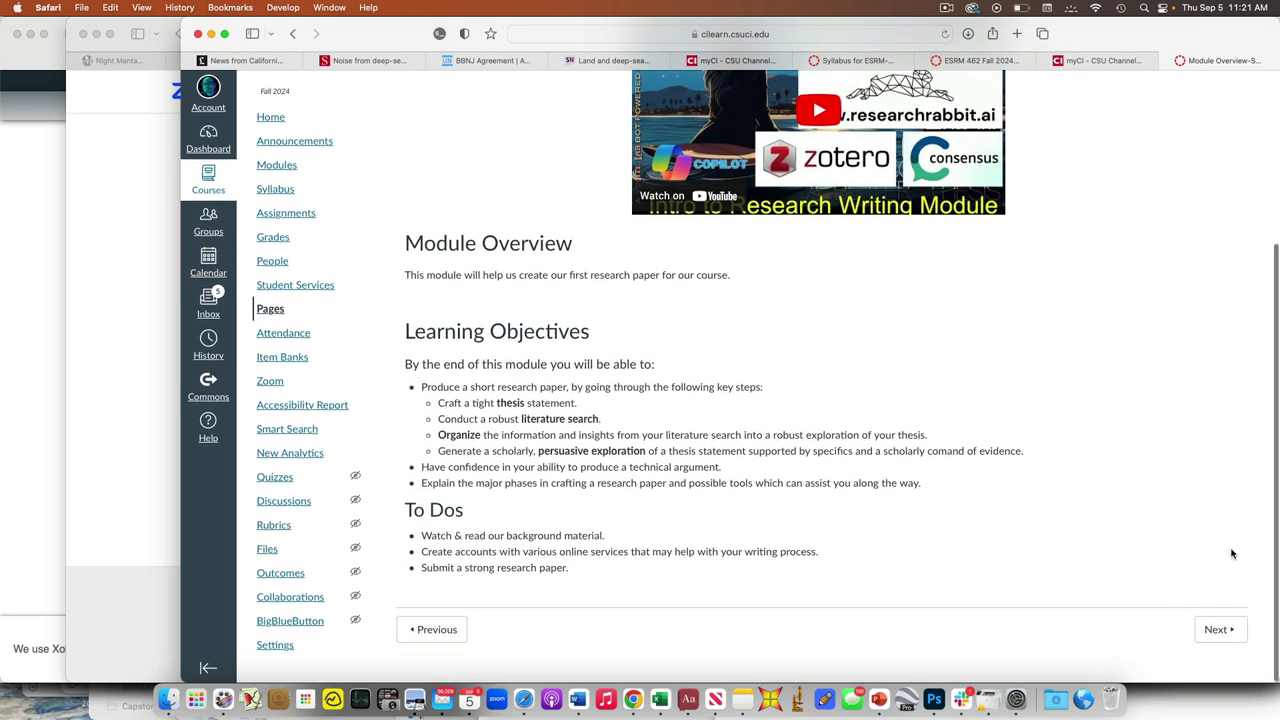
left_click(1215, 629)
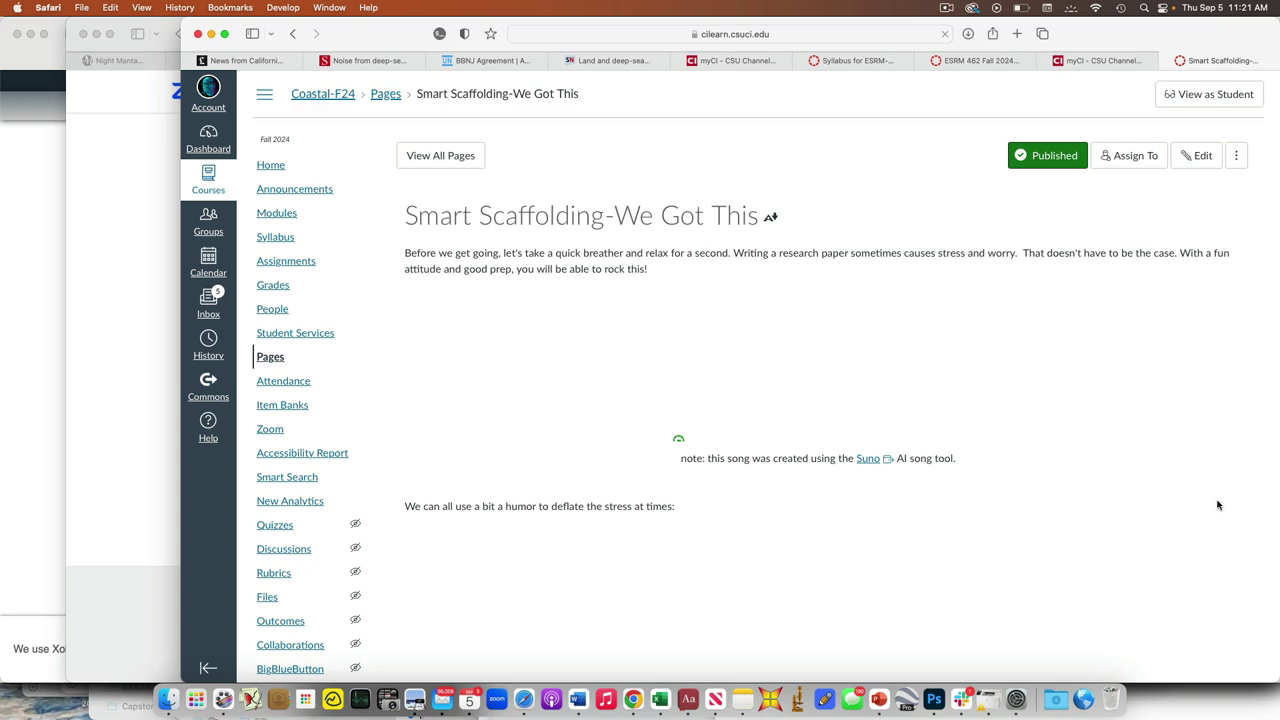
scroll(1218, 505, "down", 10)
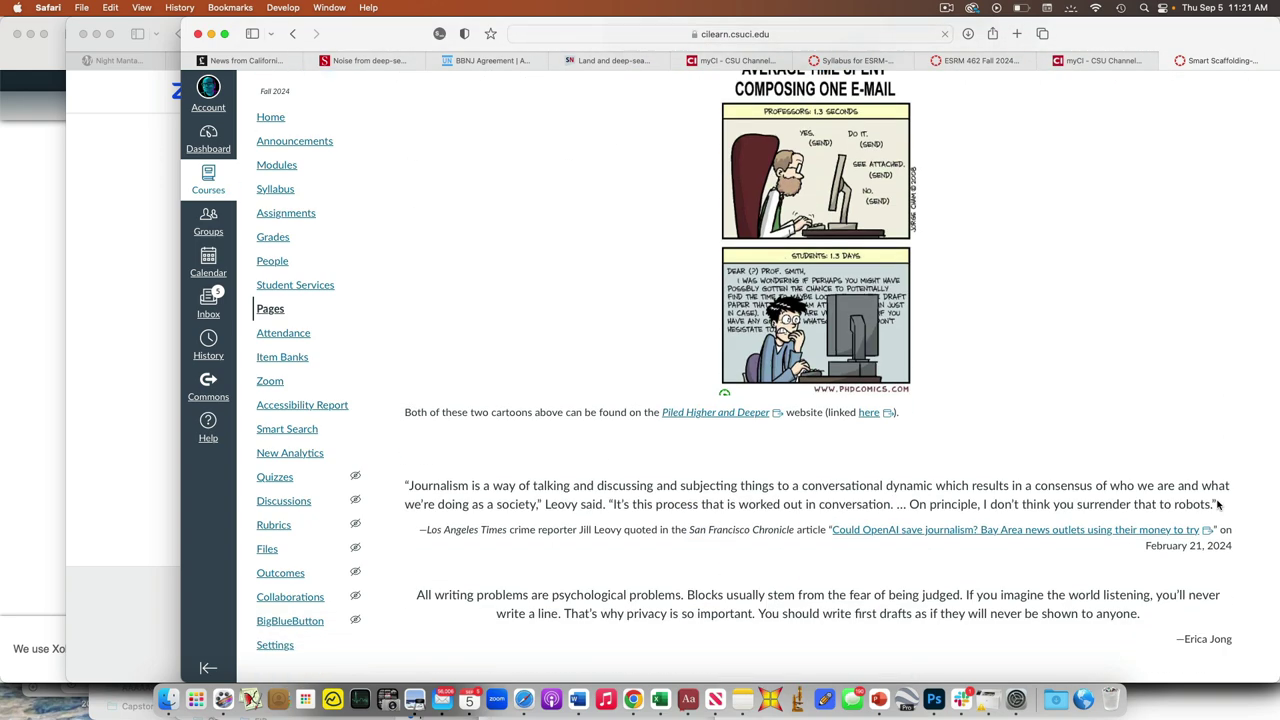
scroll(1218, 505, "down", 10)
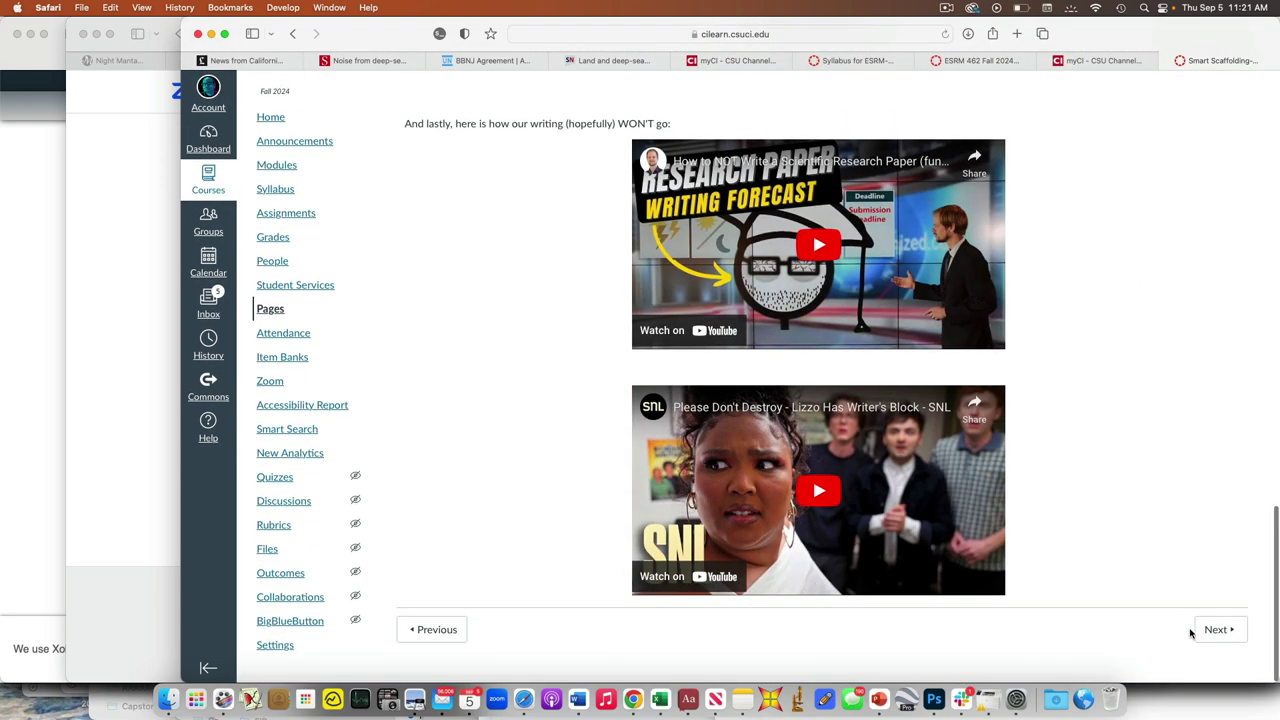
left_click(1209, 632)
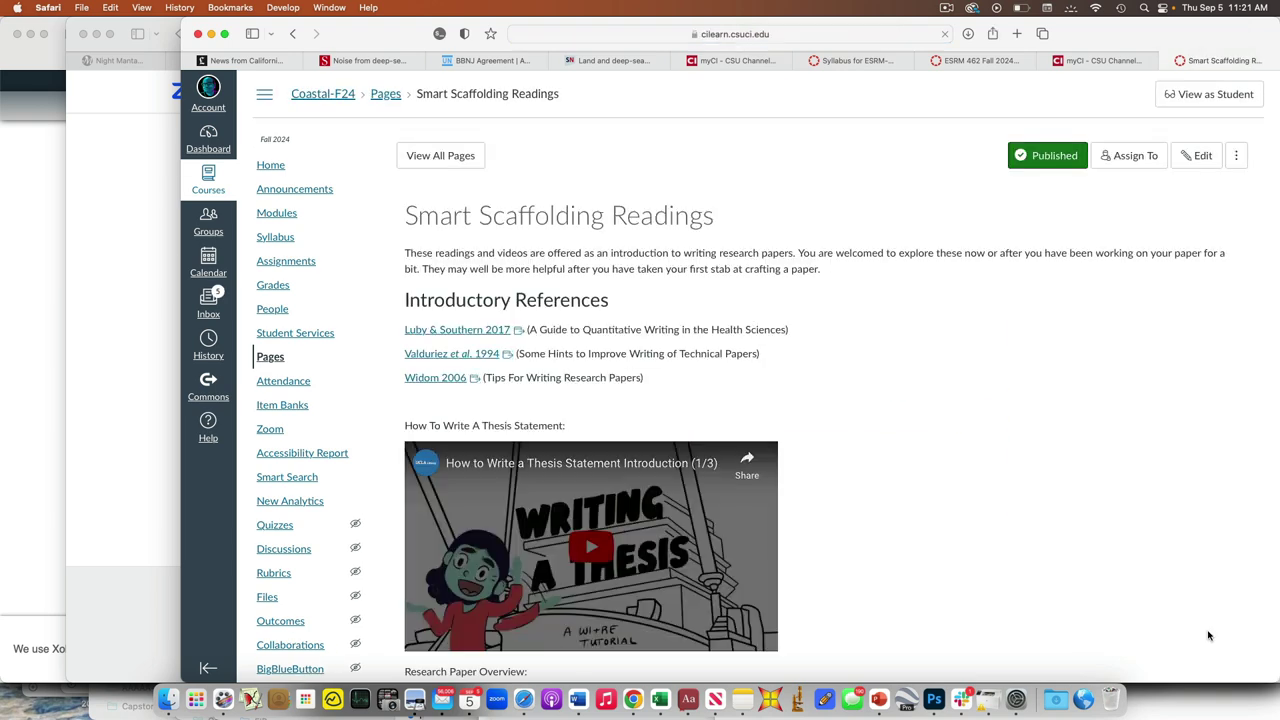
scroll(1208, 445, "down", 6)
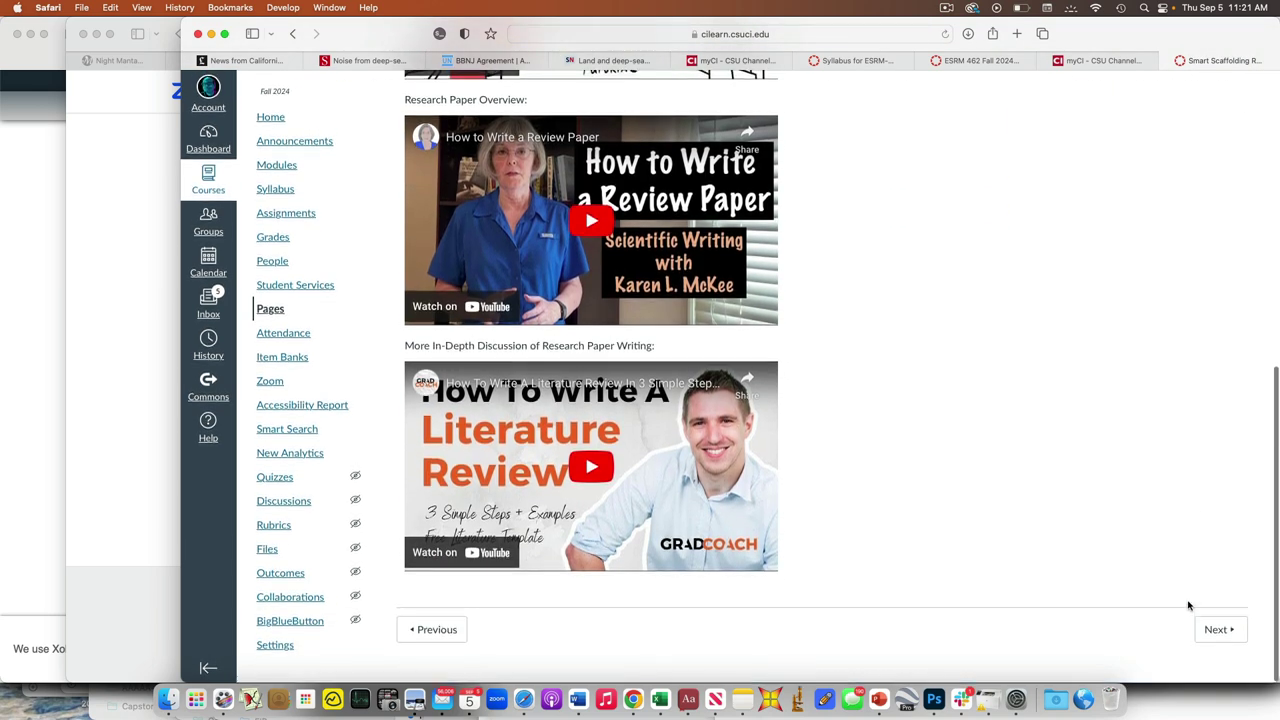
left_click(1213, 632)
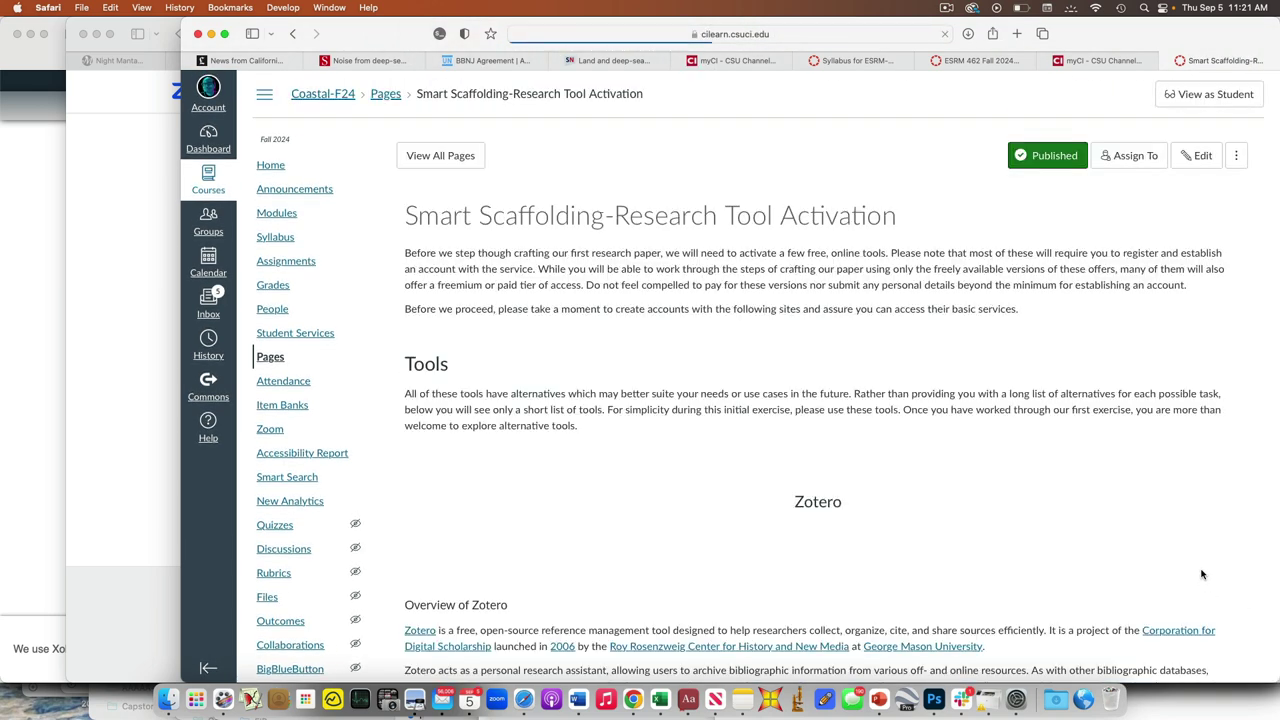
scroll(1190, 524, "down", 3)
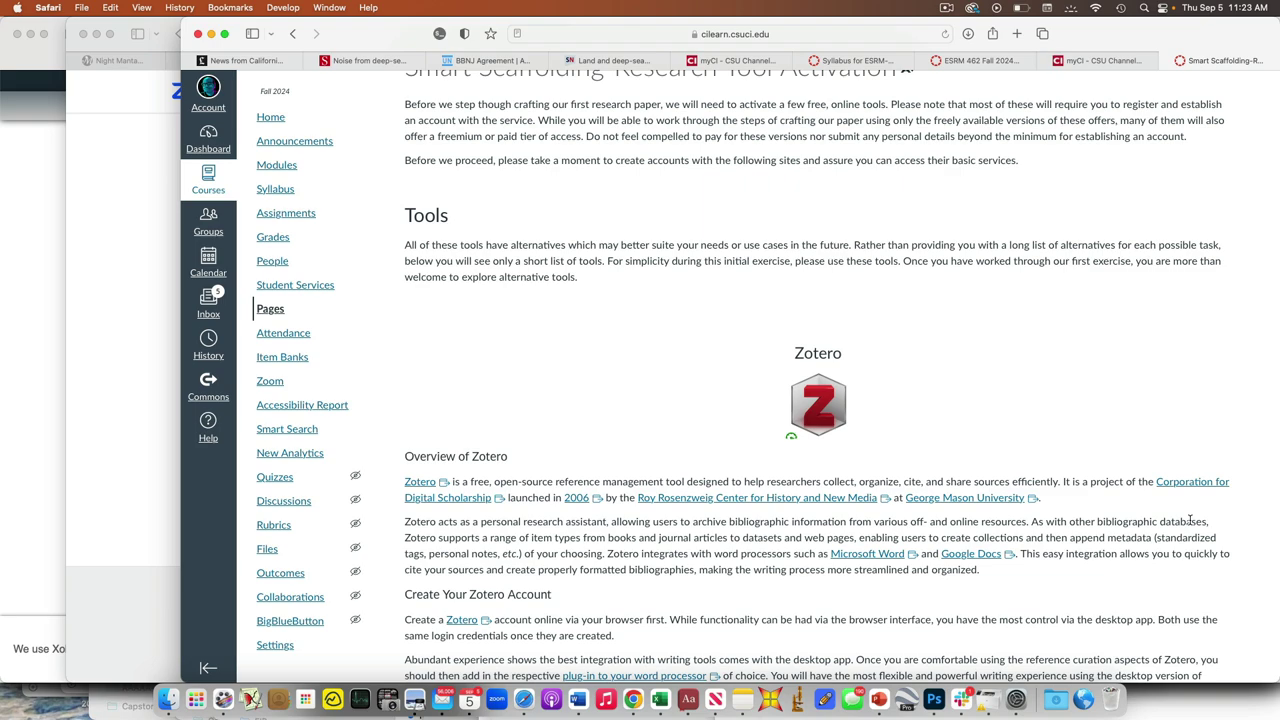
Move through the Intro to Research Papers page to the Research Paper Guide v1.0 page.
scroll(1190, 519, "down", 20)
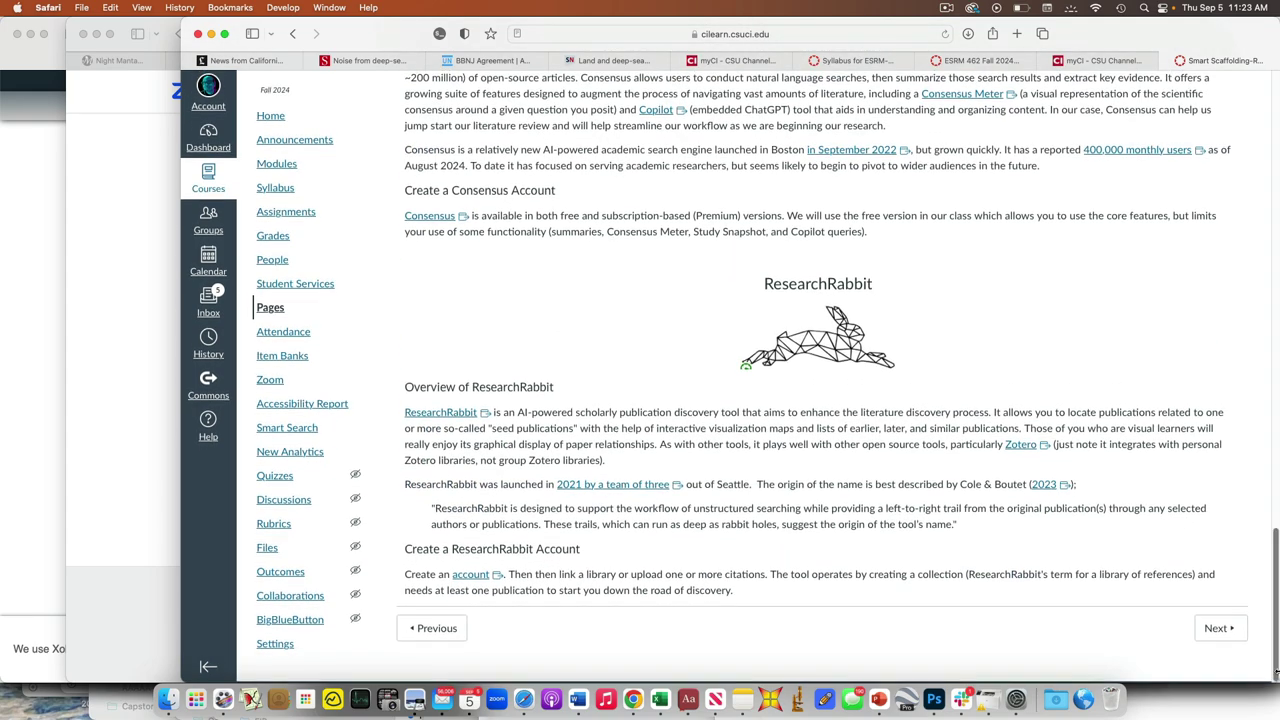
left_click(1212, 634)
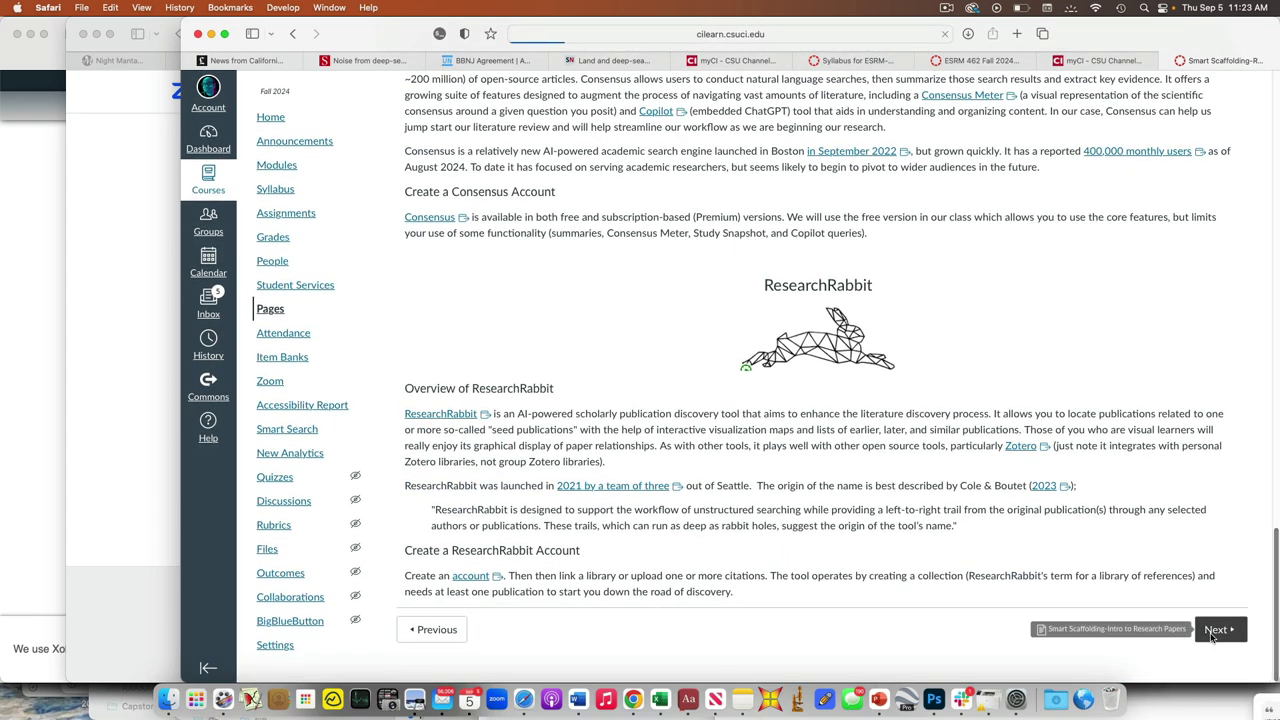
scroll(1190, 459, "down", 15)
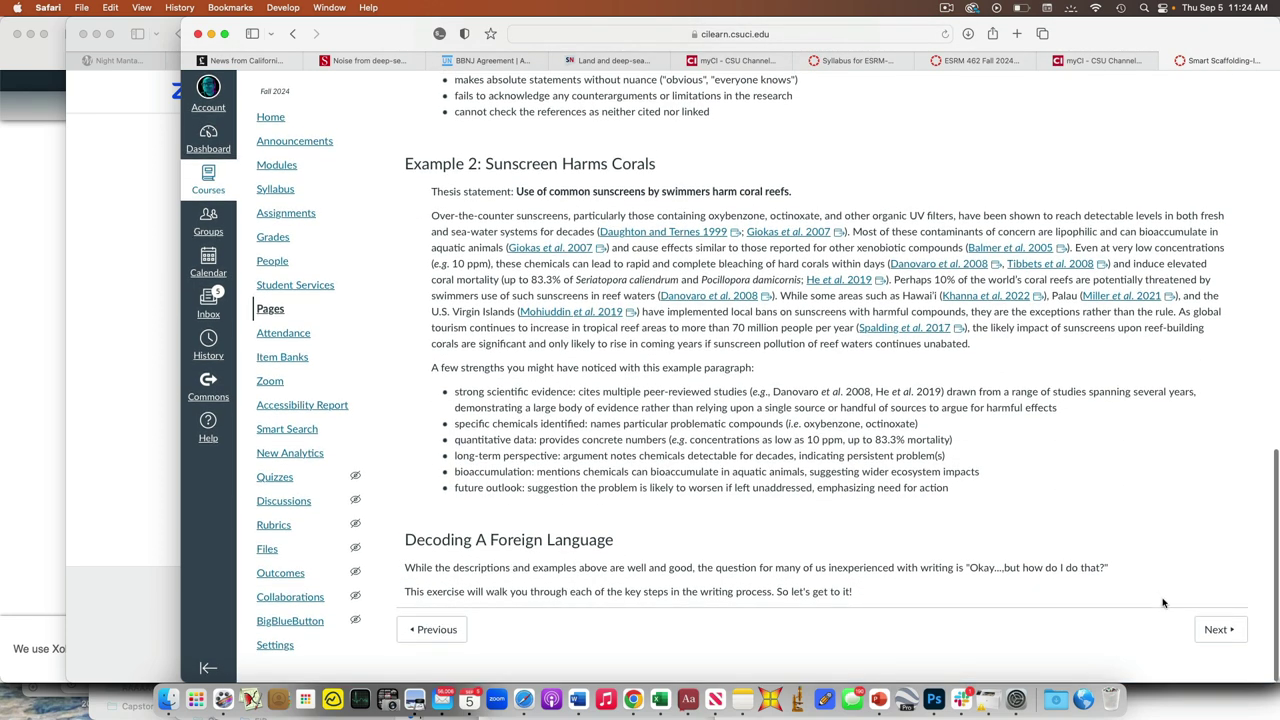
left_click(1212, 630)
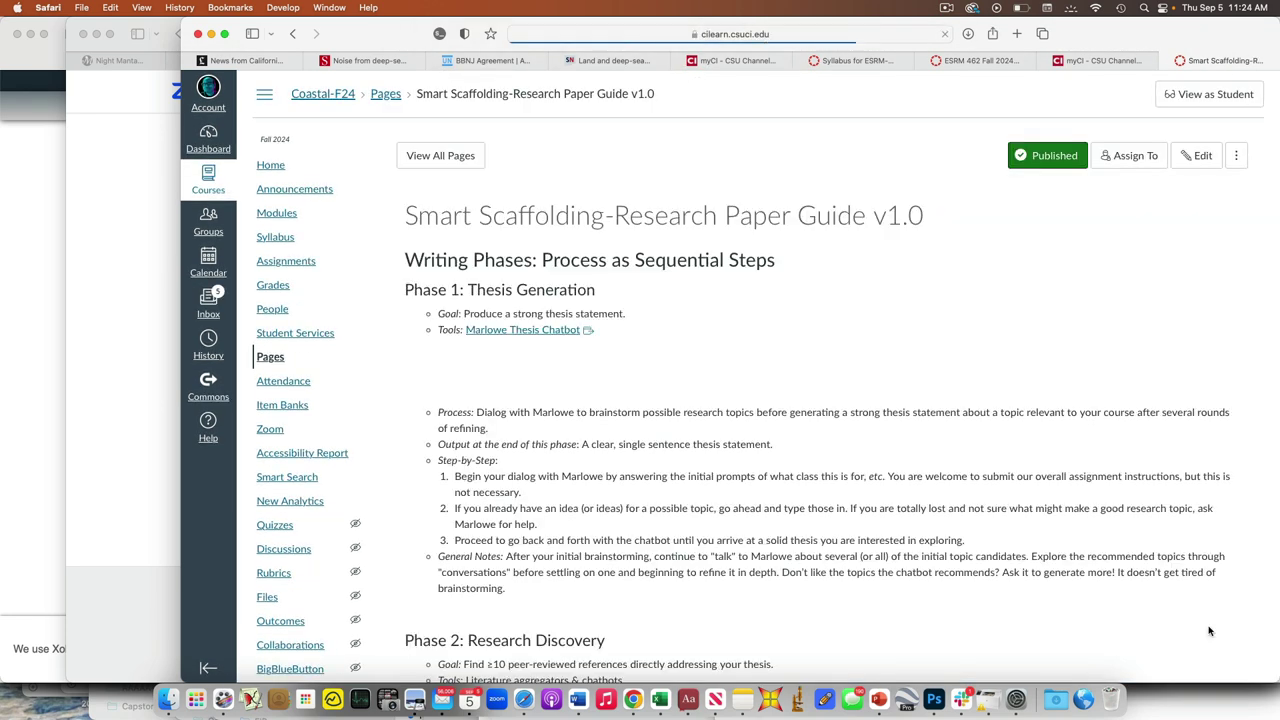
scroll(1188, 431, "down", 2)
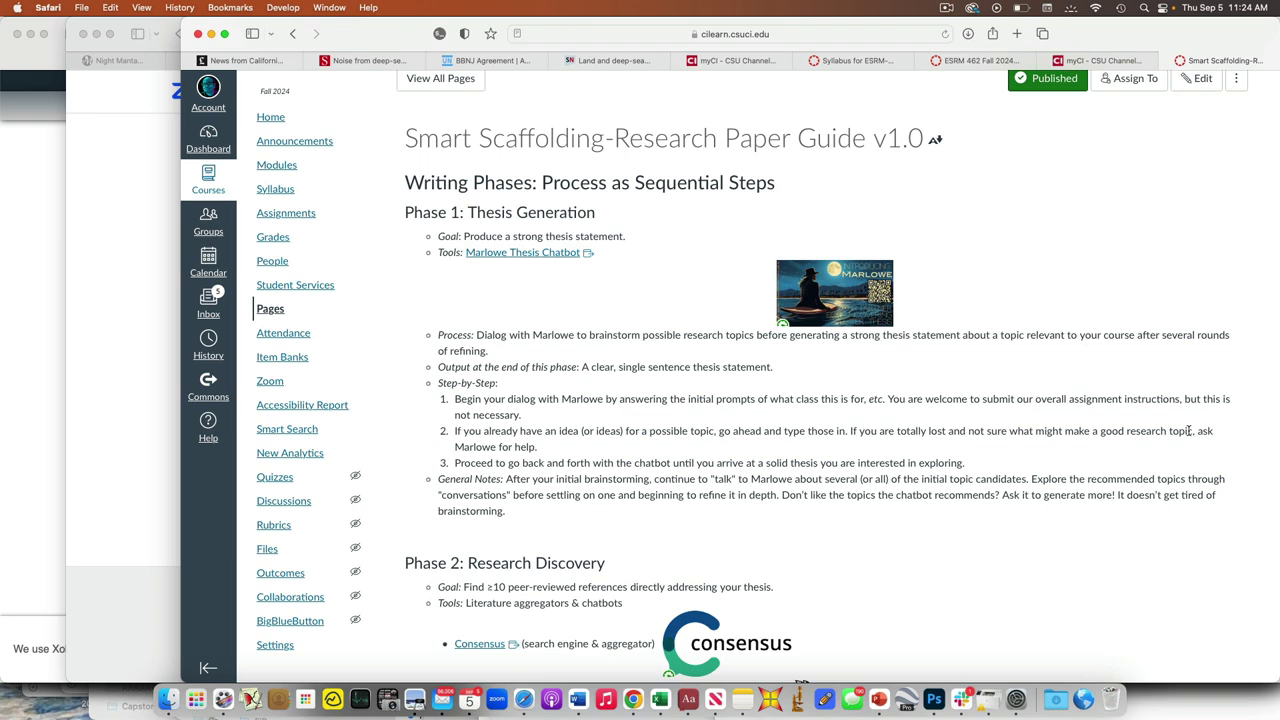
scroll(1188, 431, "down", 5)
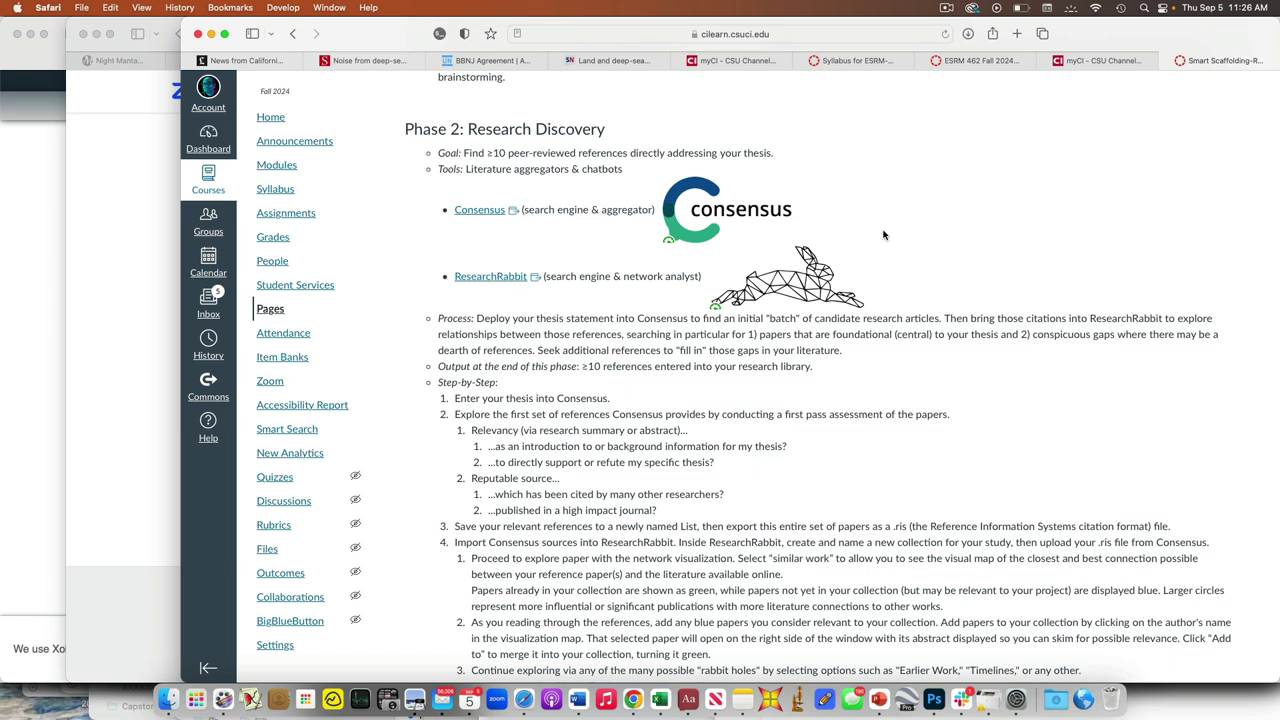
Open consensus.app in a new tab and search for 'Shark tourism'.
left_click(736, 222)
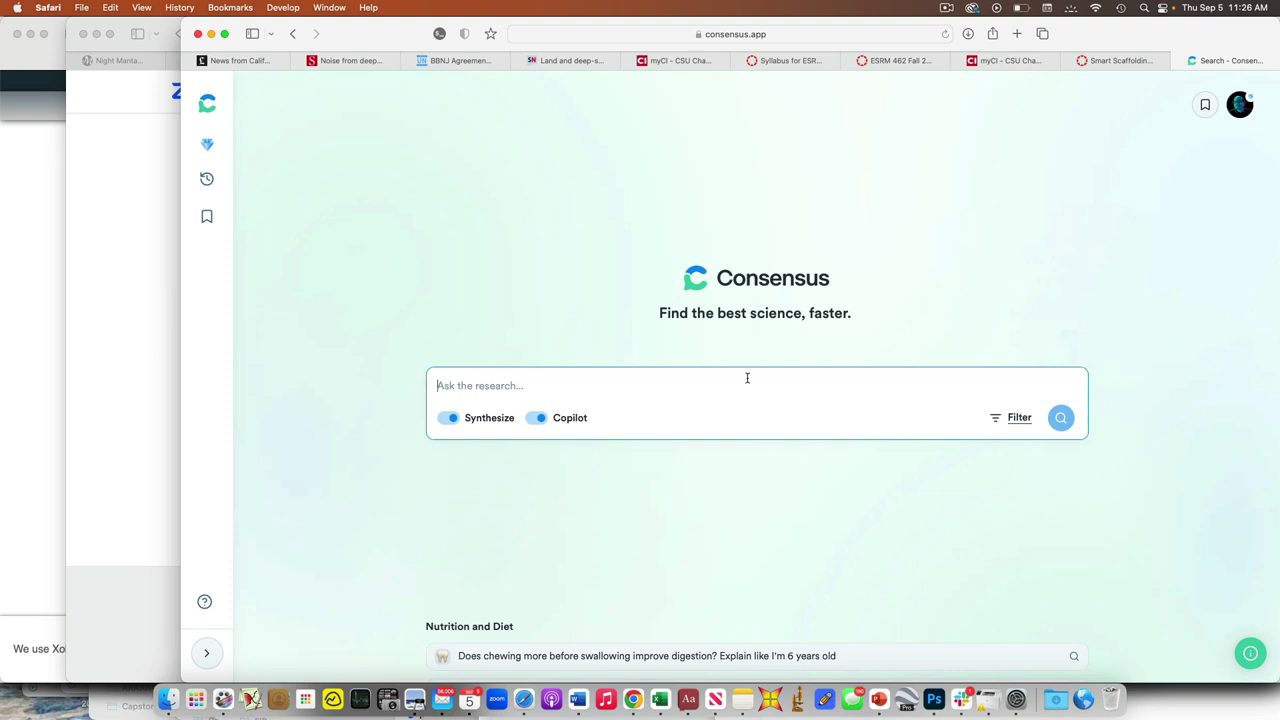
left_click(747, 378)
type("Shark ")
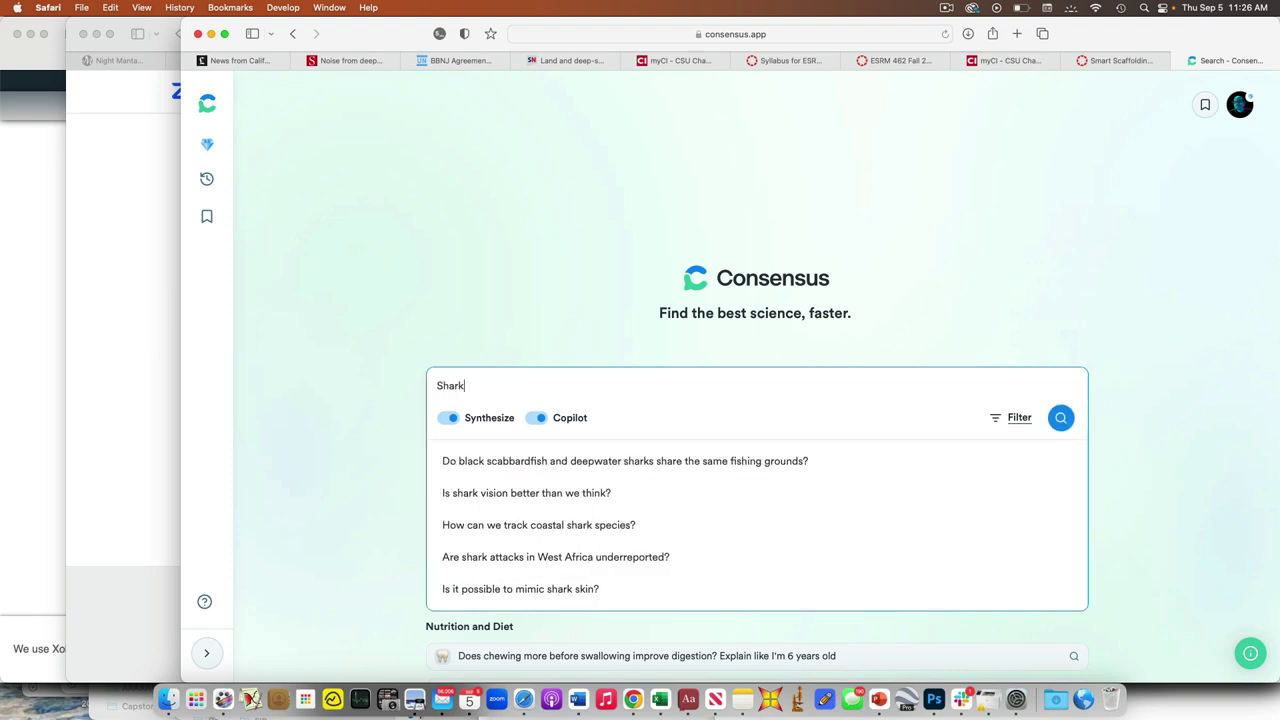
type("tourism")
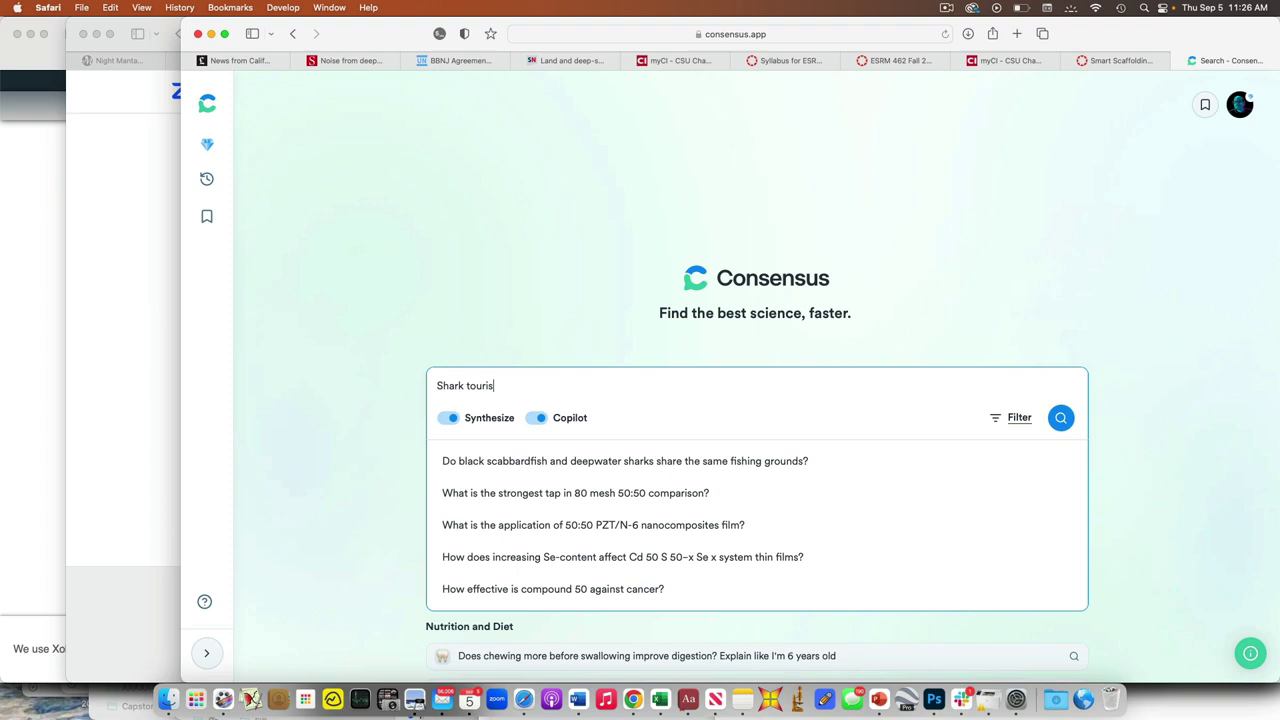
key("Return")
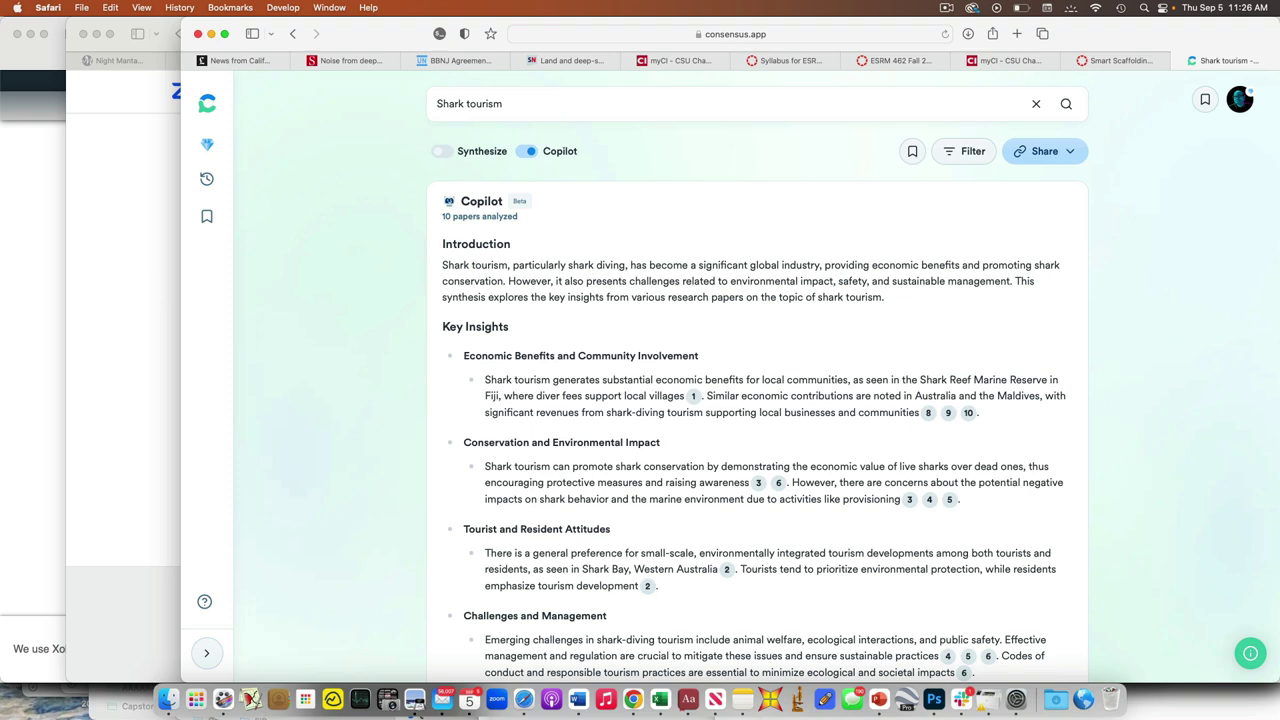
Turn off Copilot and review the plain Shark tourism paper results.
left_click(527, 151)
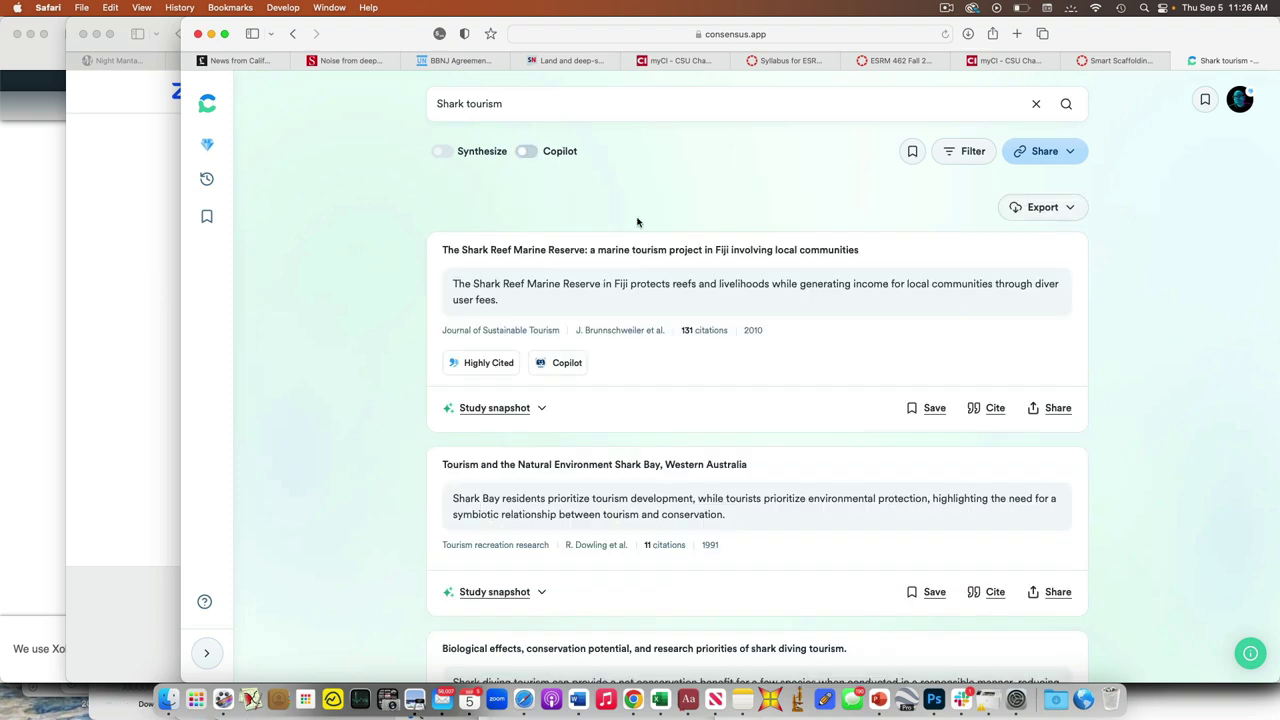
scroll(637, 222, "down", 2)
scroll(637, 222, "up", 2)
scroll(637, 222, "down", 3)
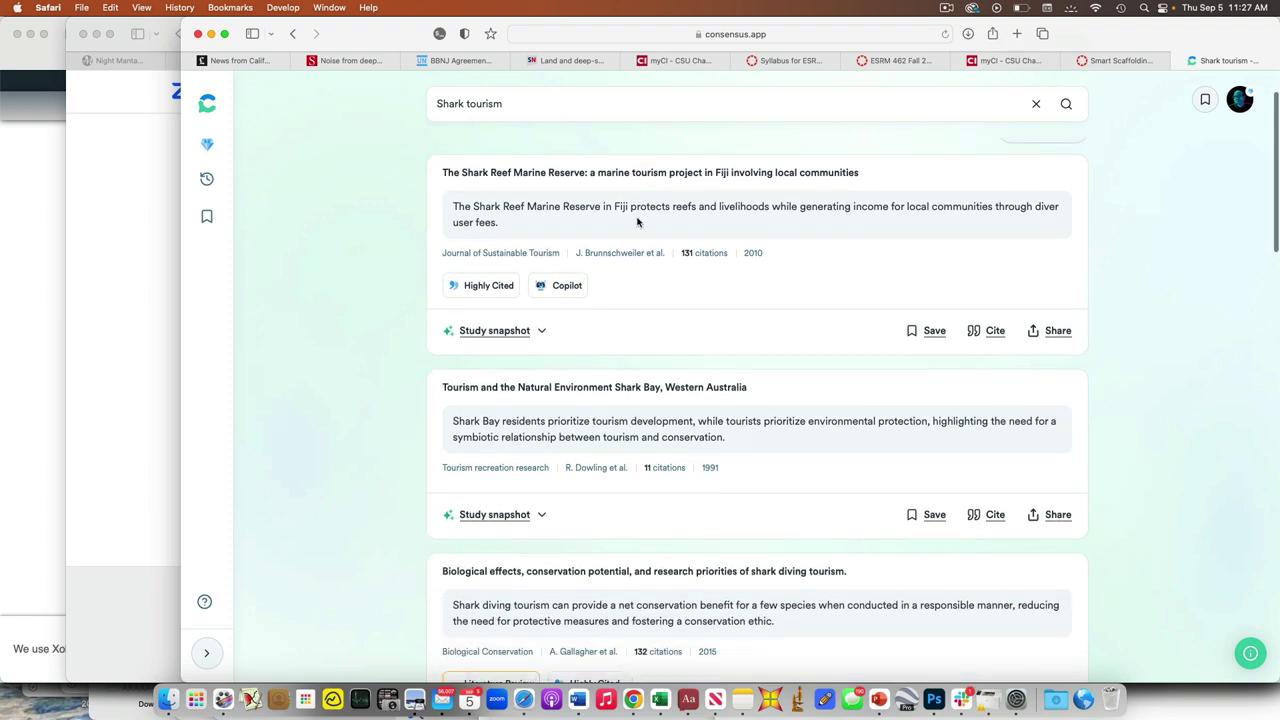
mouse_move(481, 289)
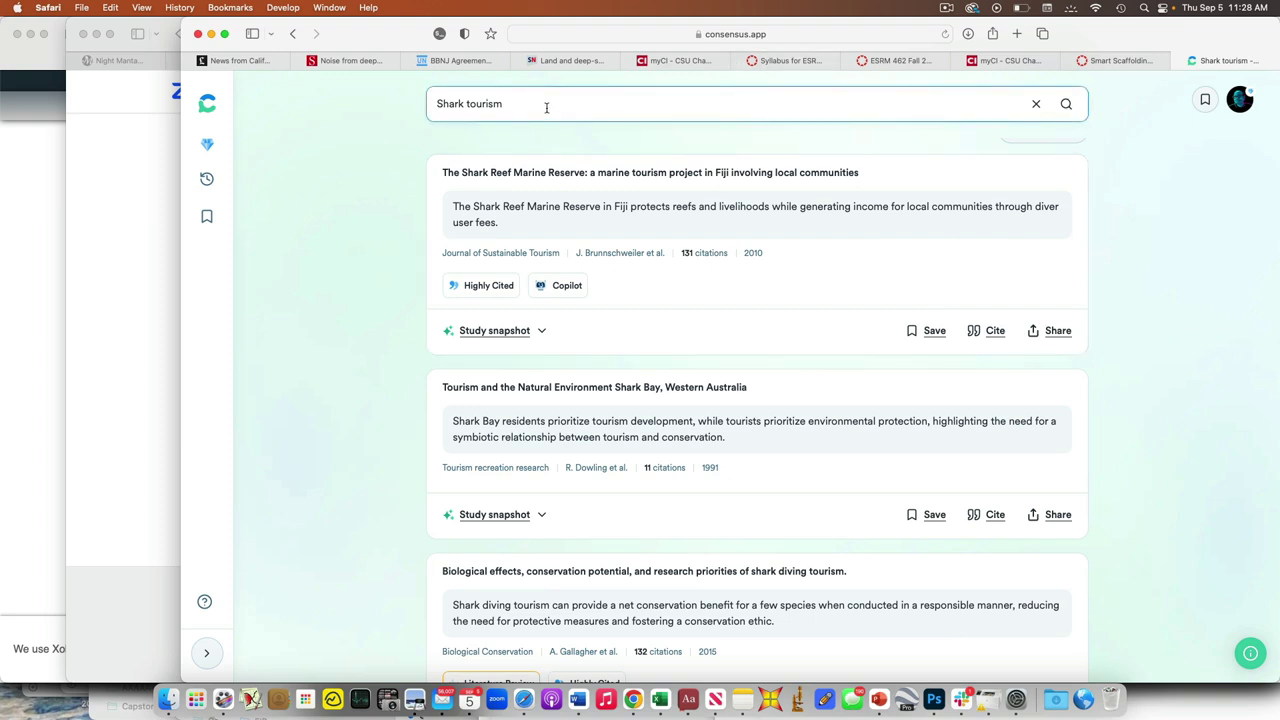
Replace the Shark tourism query with the start of 'Have shark populat…'.
left_click_drag(549, 103, 432, 103)
type("Have sh")
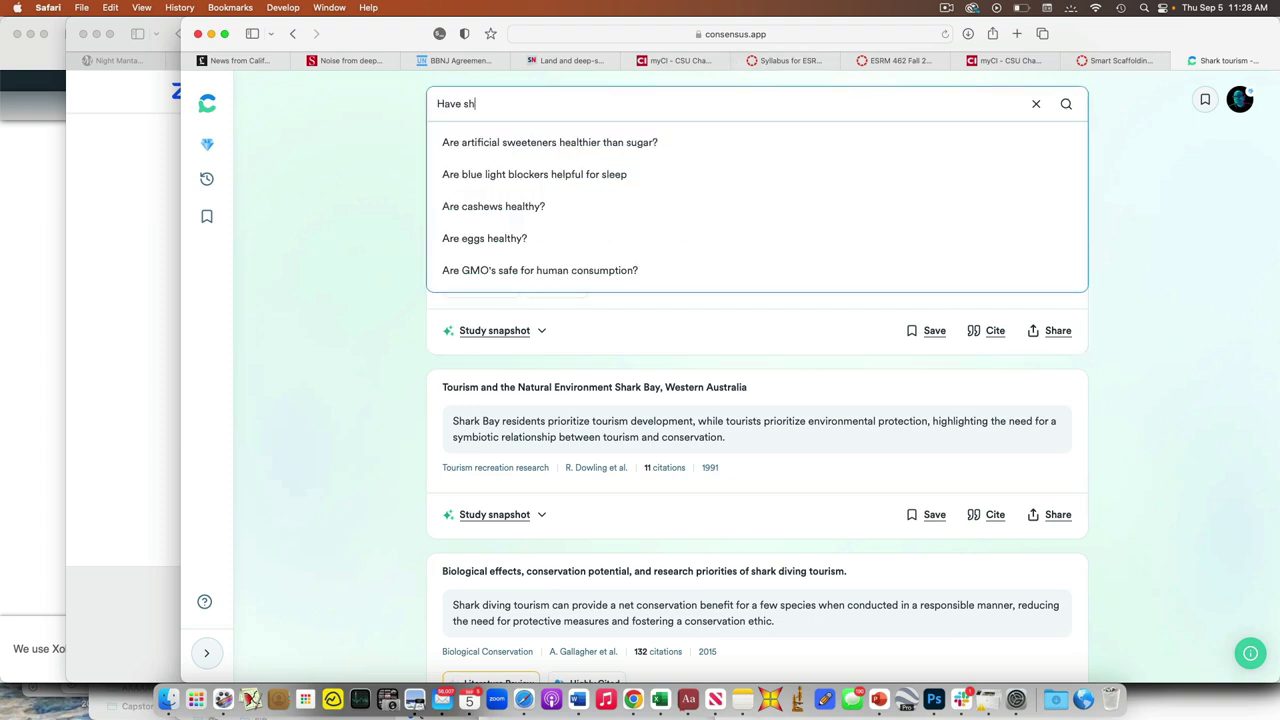
type("ark pop")
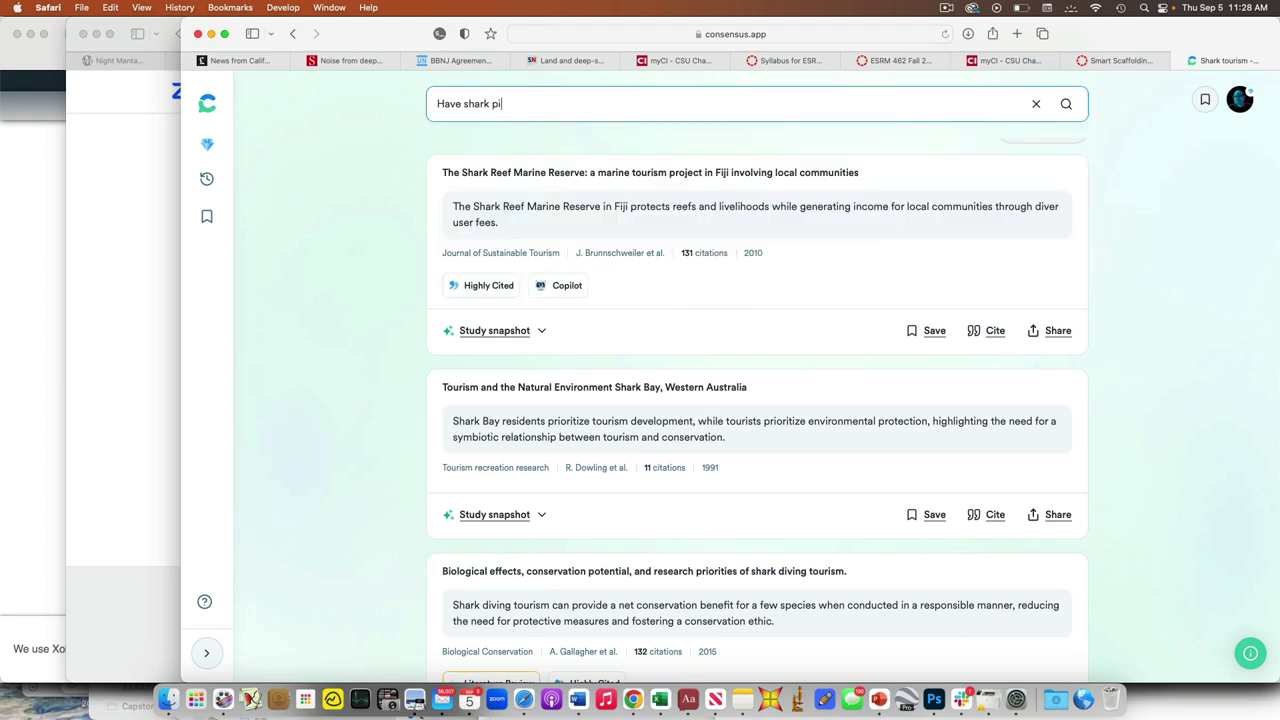
type("ulat")
left_click(81, 7)
In a new Safari window, Google 'have shark populations declined in recent years?' and skim the results.
left_click(98, 27)
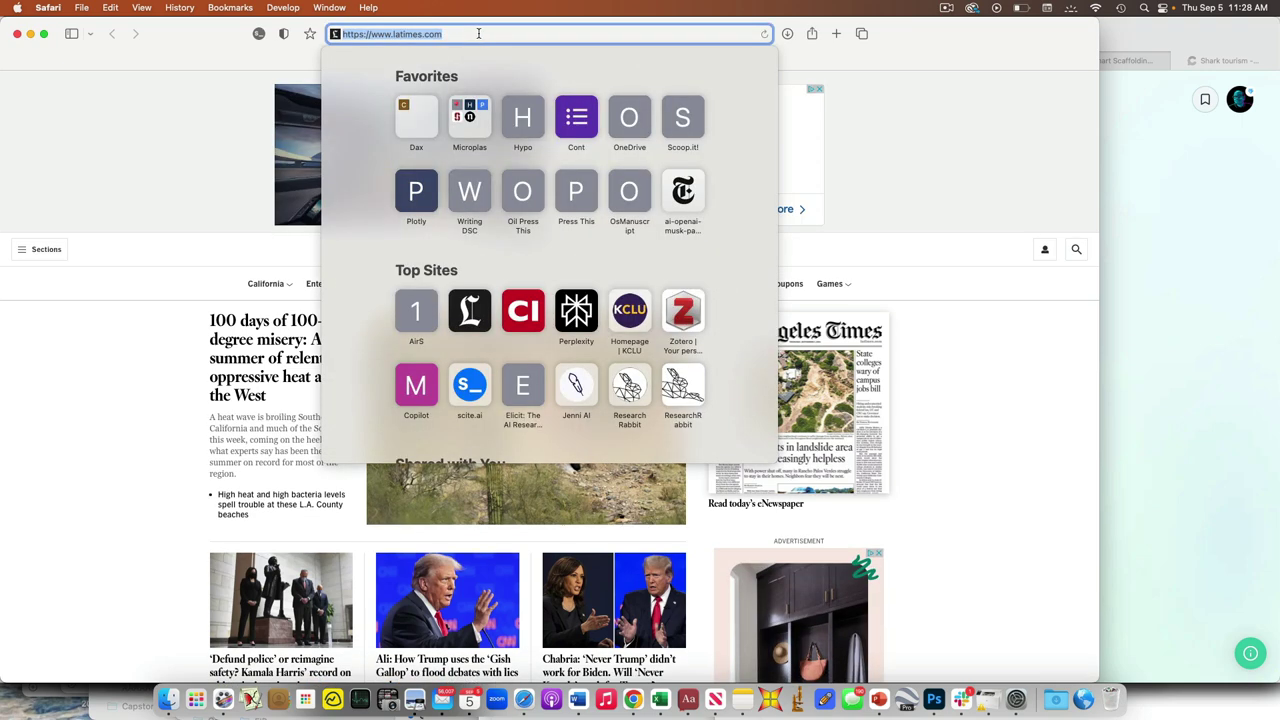
type("have sh")
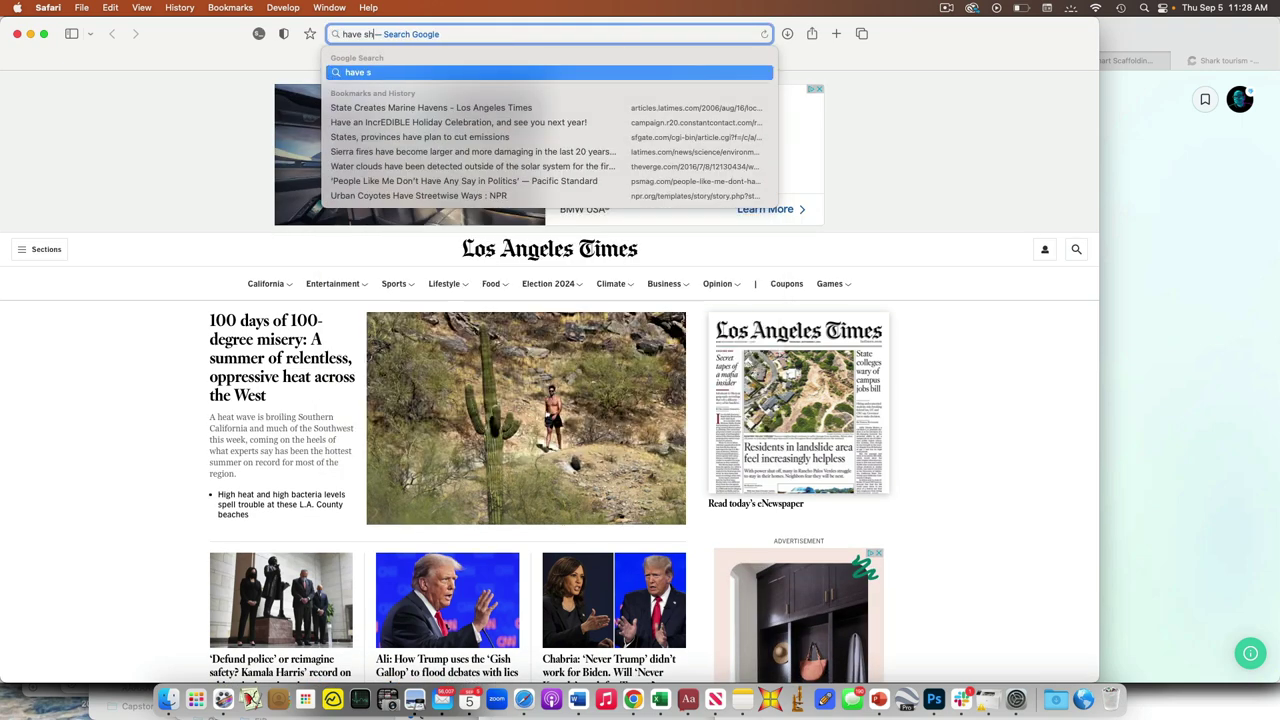
type("ark populations ")
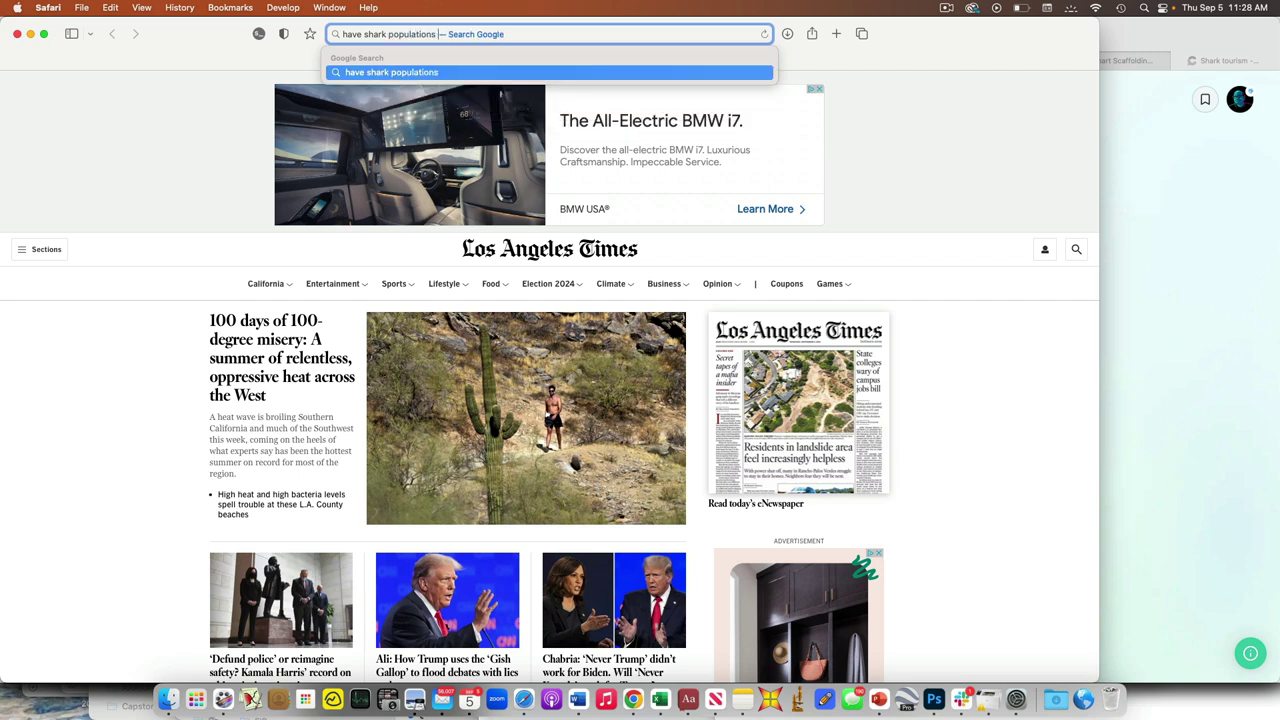
type("declined in")
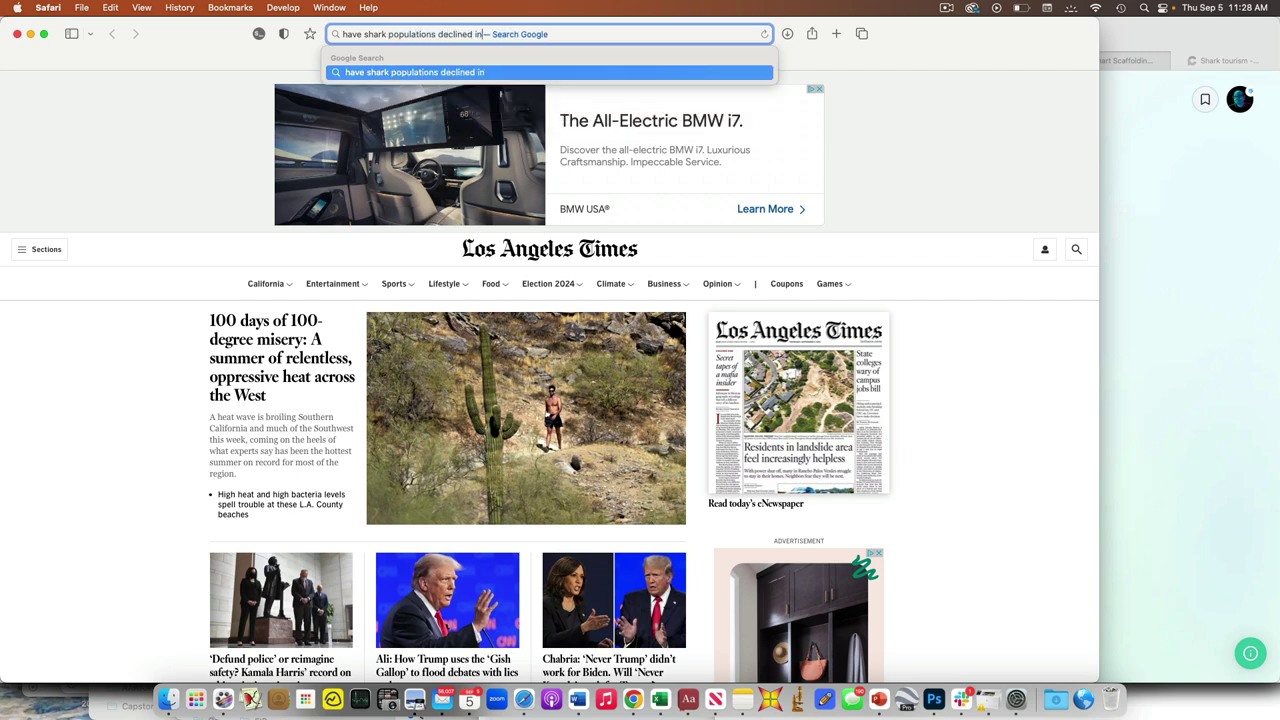
type(" recent years?")
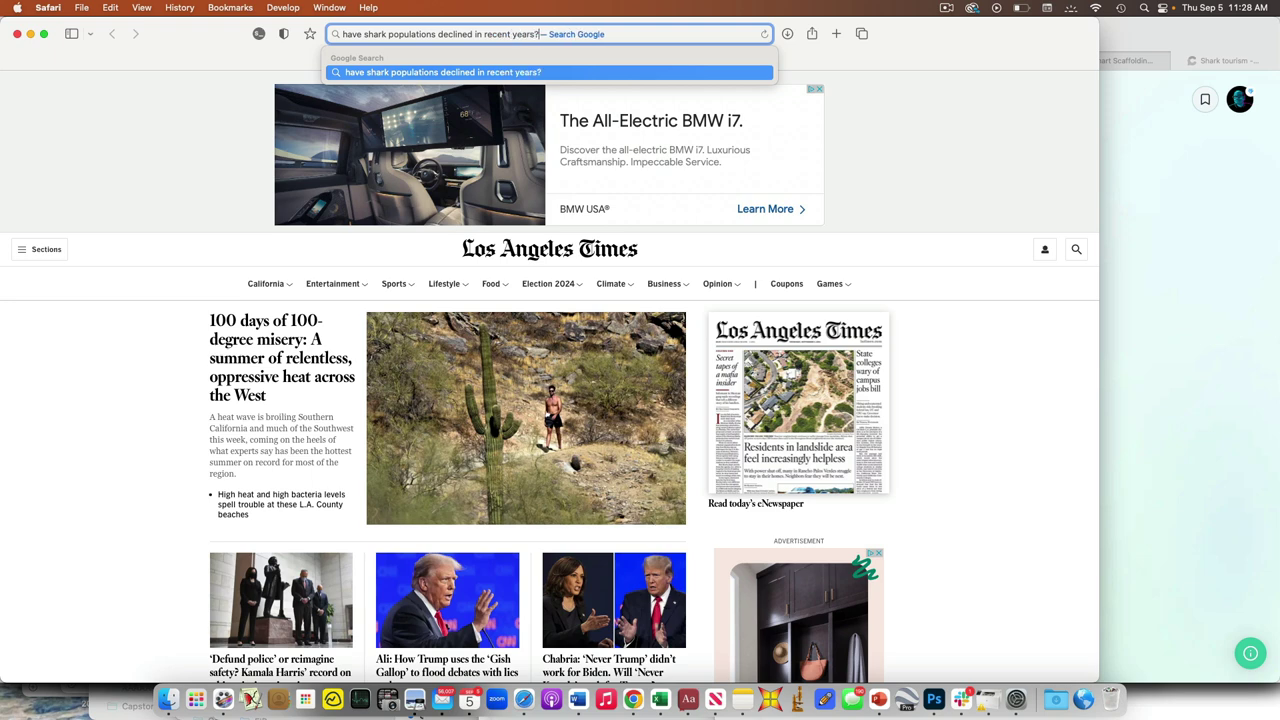
key("Return")
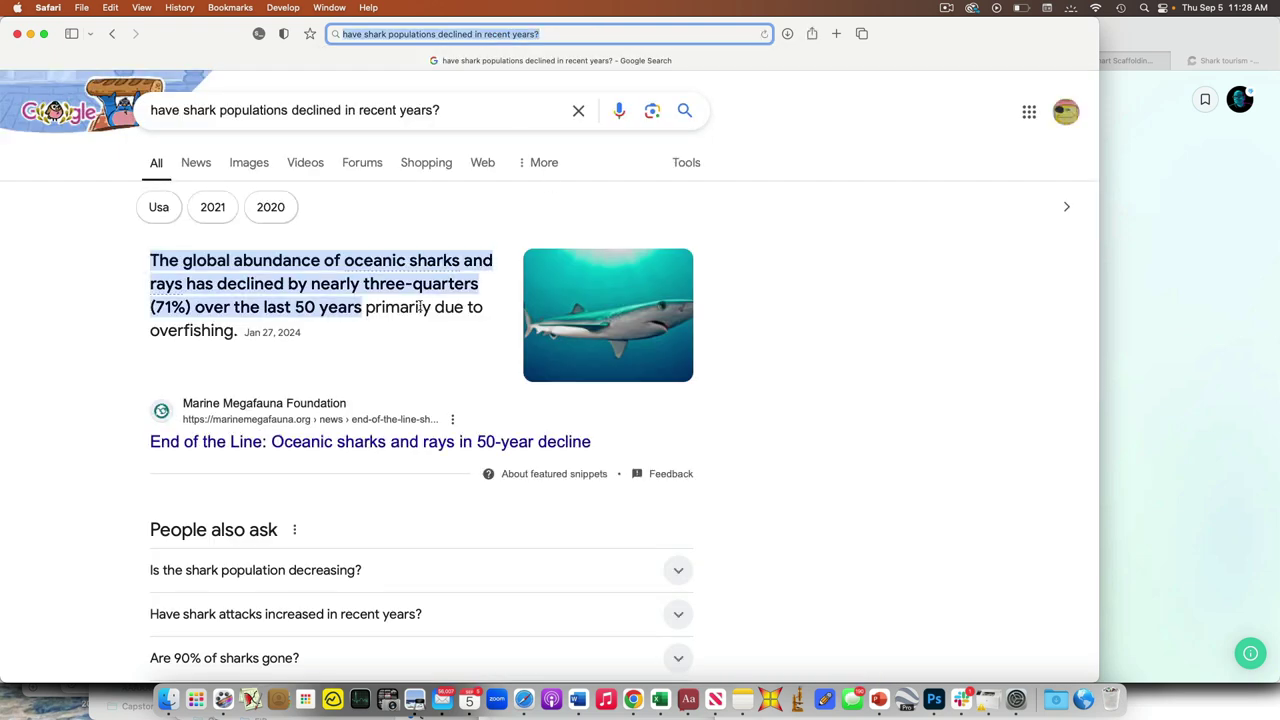
scroll(312, 341, "down", 1)
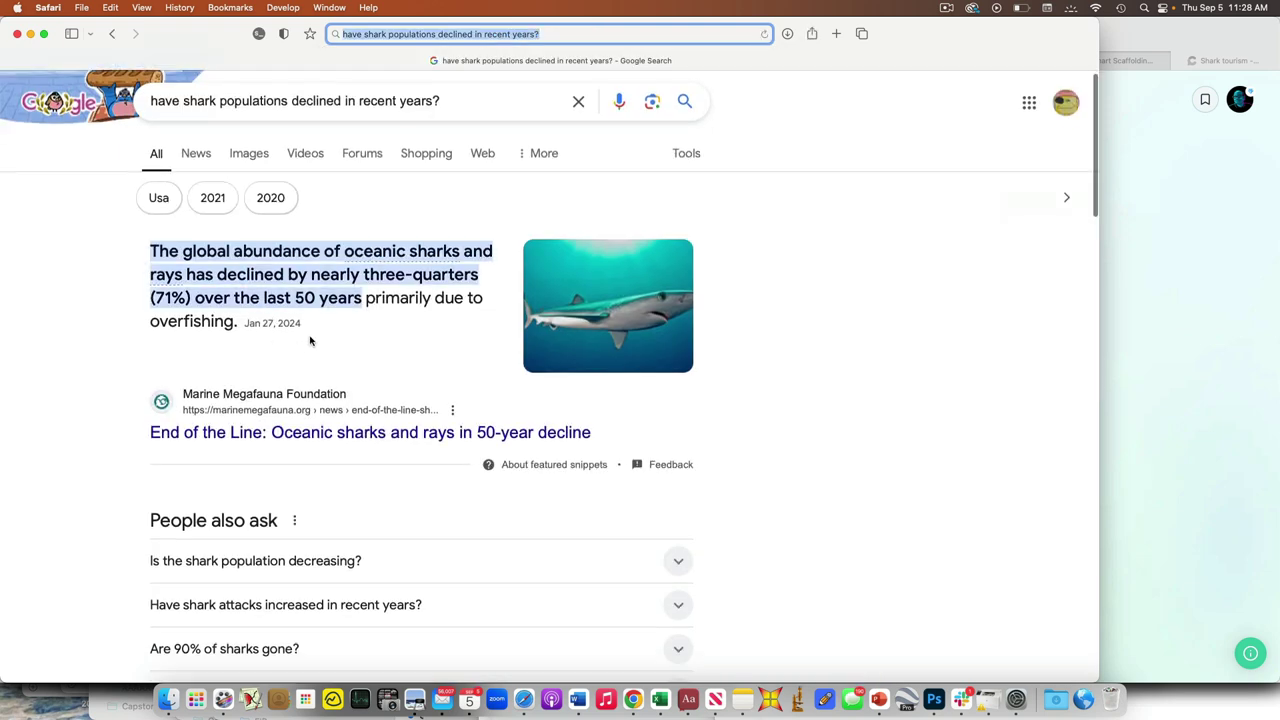
scroll(310, 341, "down", 3)
scroll(285, 240, "down", 5)
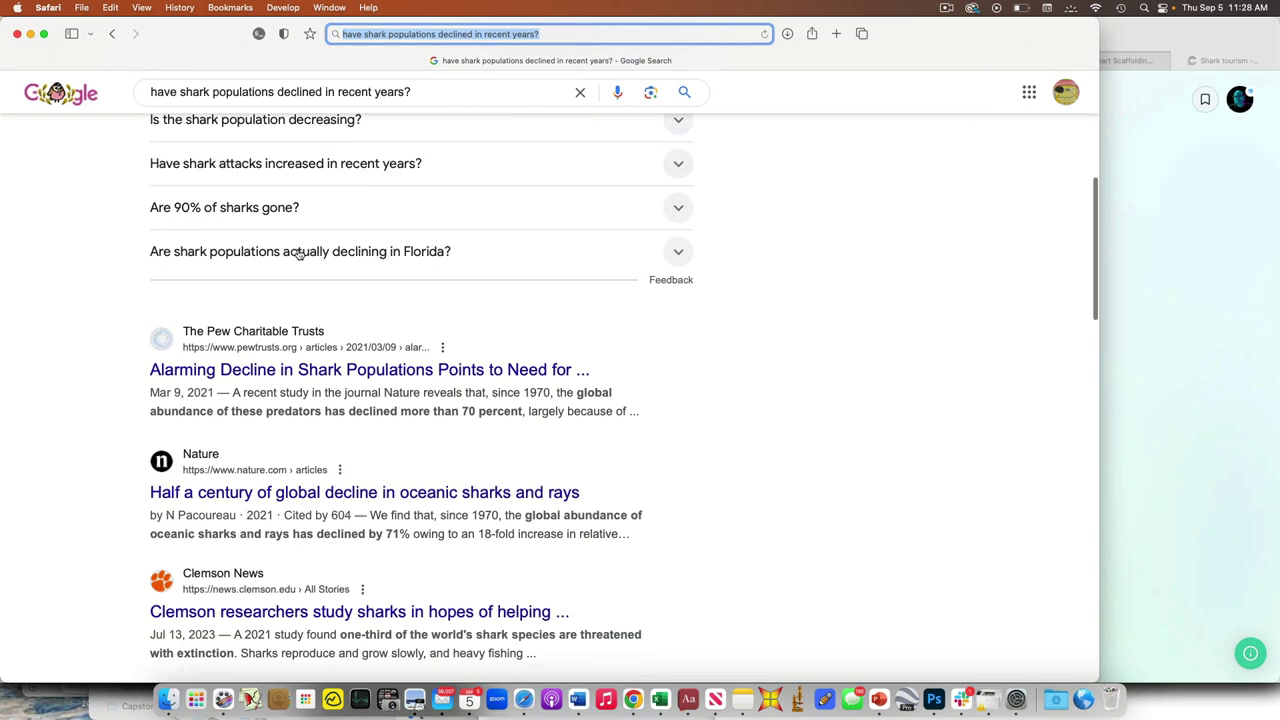
scroll(298, 254, "down", 2)
scroll(276, 318, "down", 3)
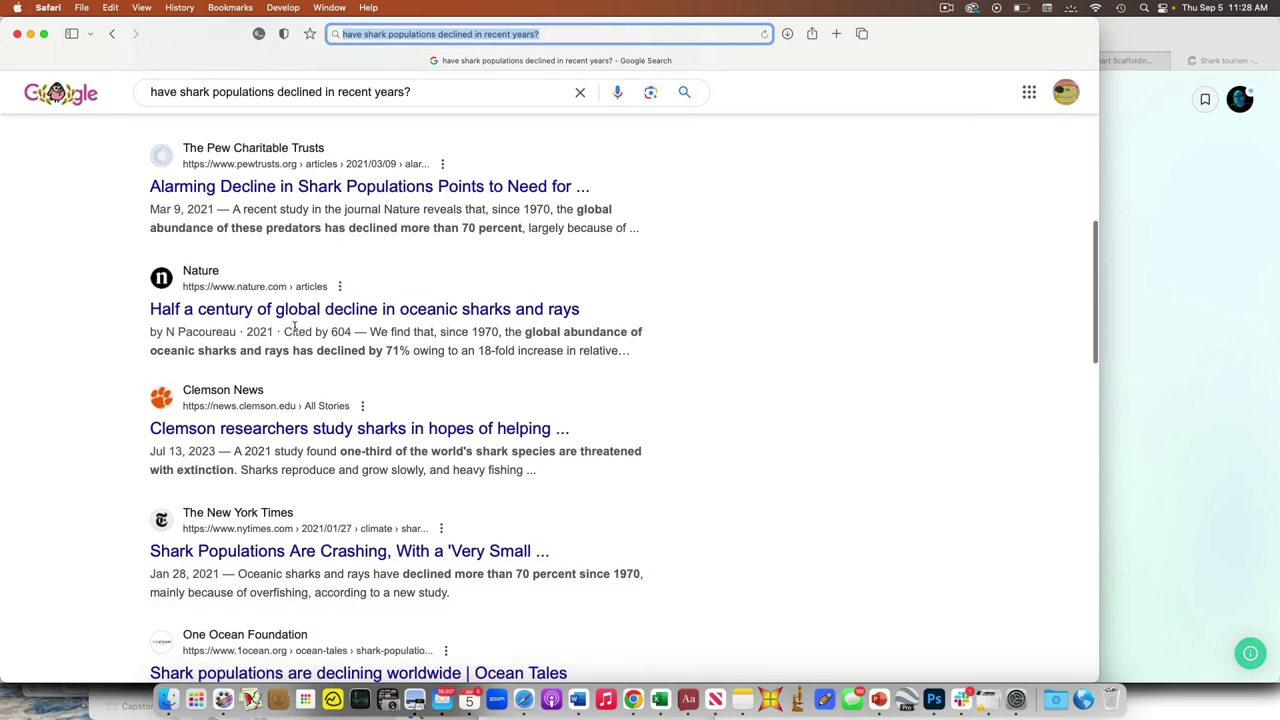
scroll(386, 317, "down", 2)
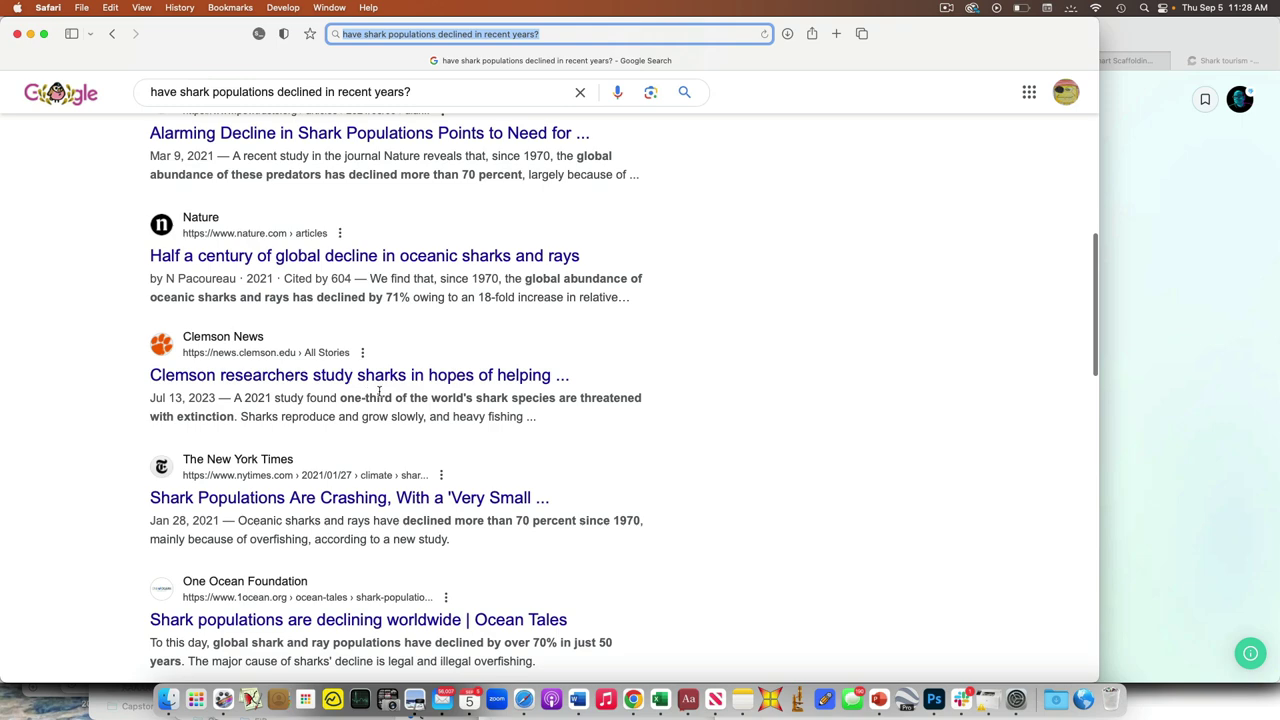
scroll(368, 455, "up", 1)
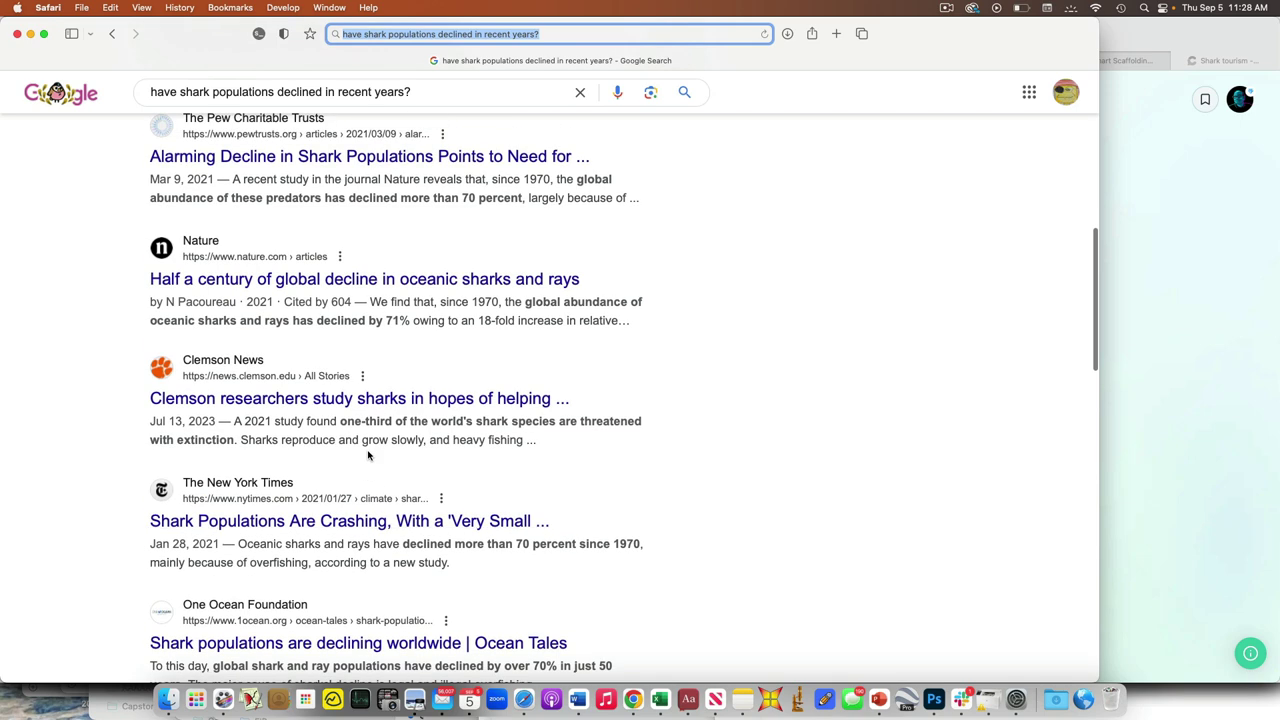
scroll(368, 455, "up", 4)
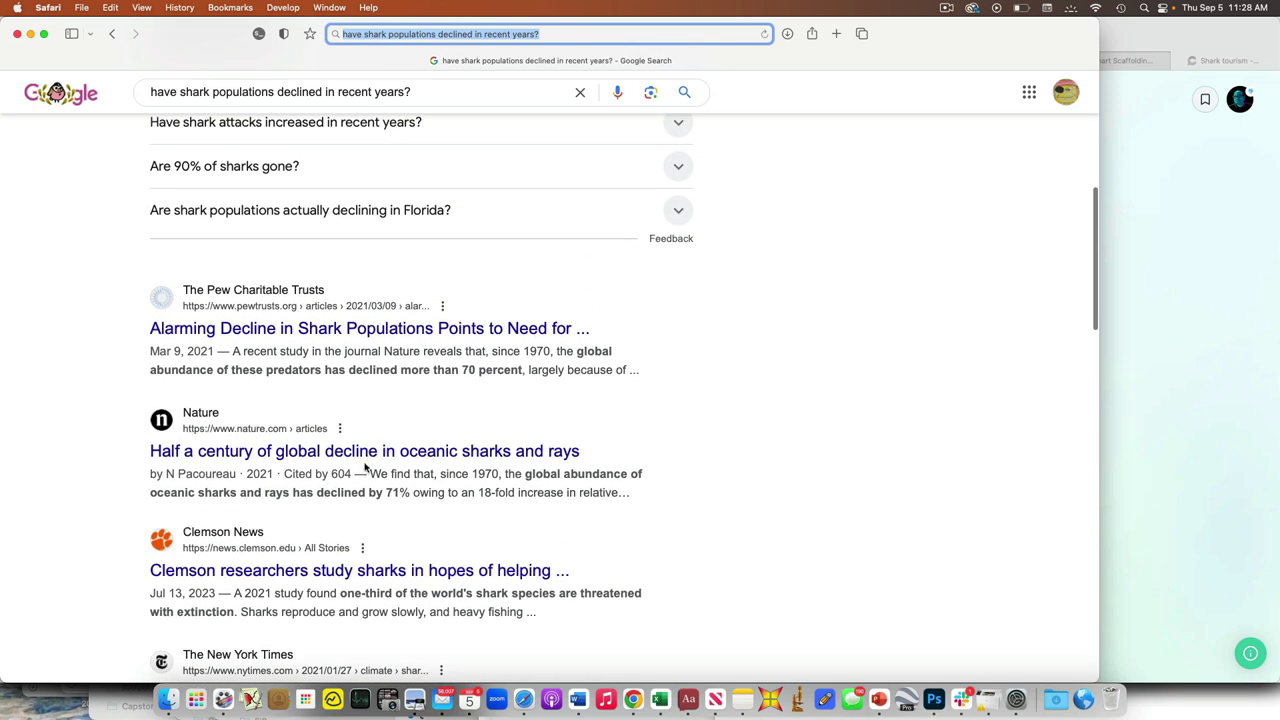
scroll(330, 344, "up", 7)
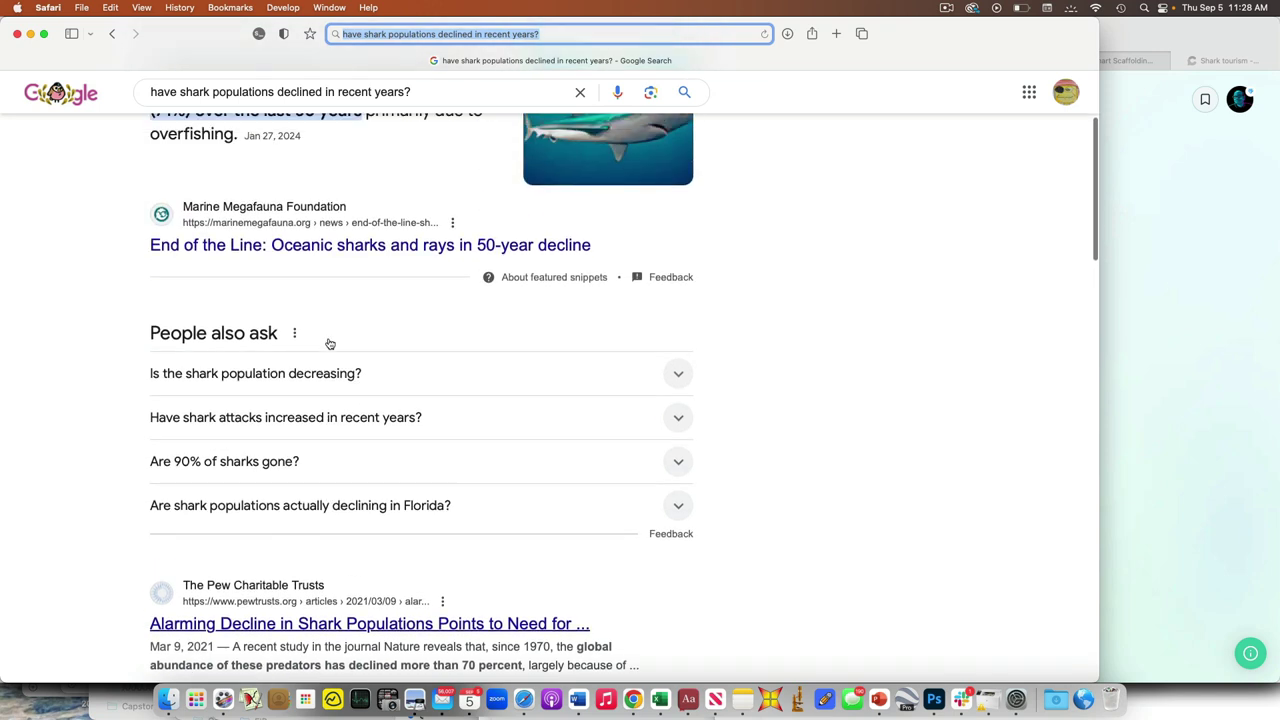
scroll(330, 344, "up", 2)
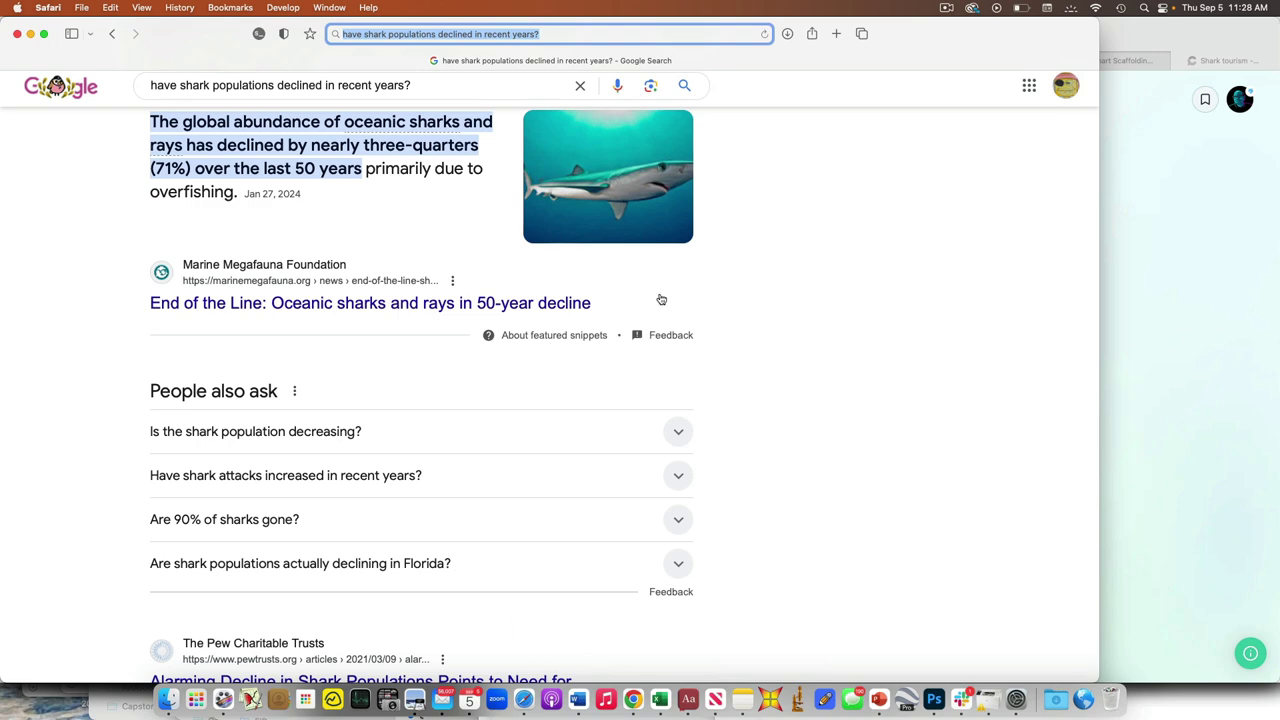
Search Consensus for 'Shark populations have declined in recent years' and review the 10-paper summary.
left_click_drag(948, 42, 920, 492)
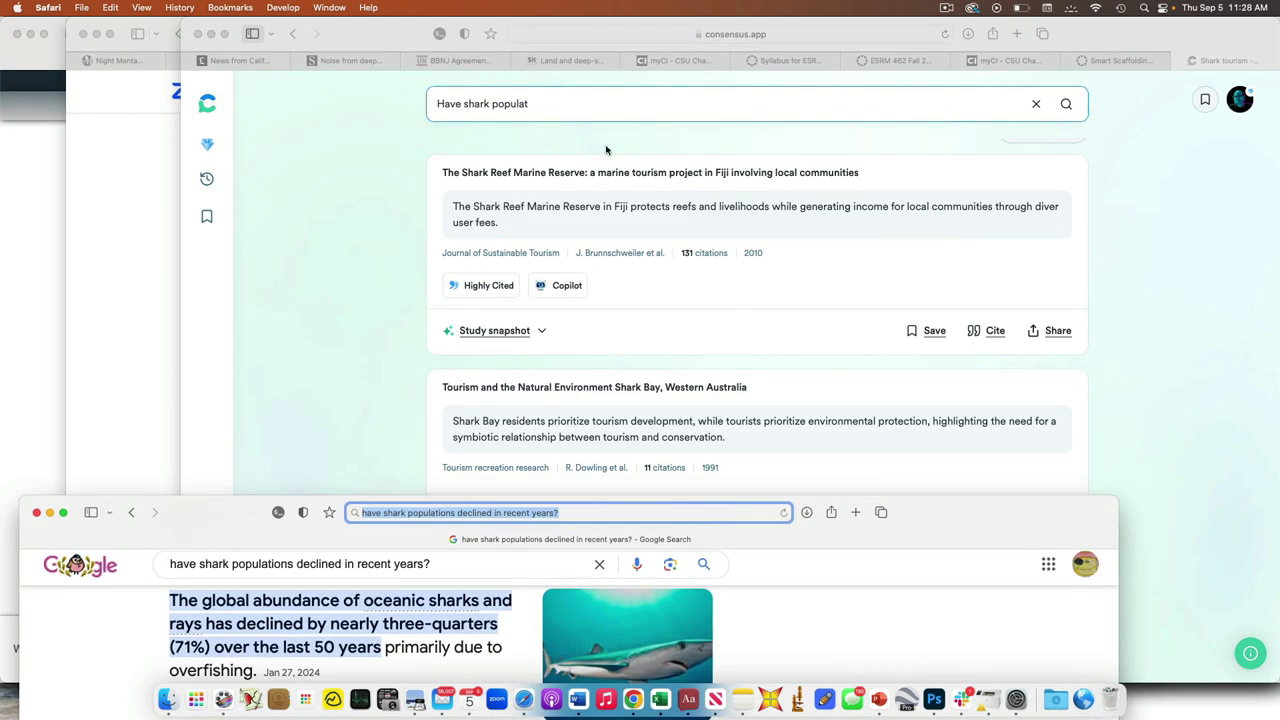
left_click(567, 104)
type("ions ")
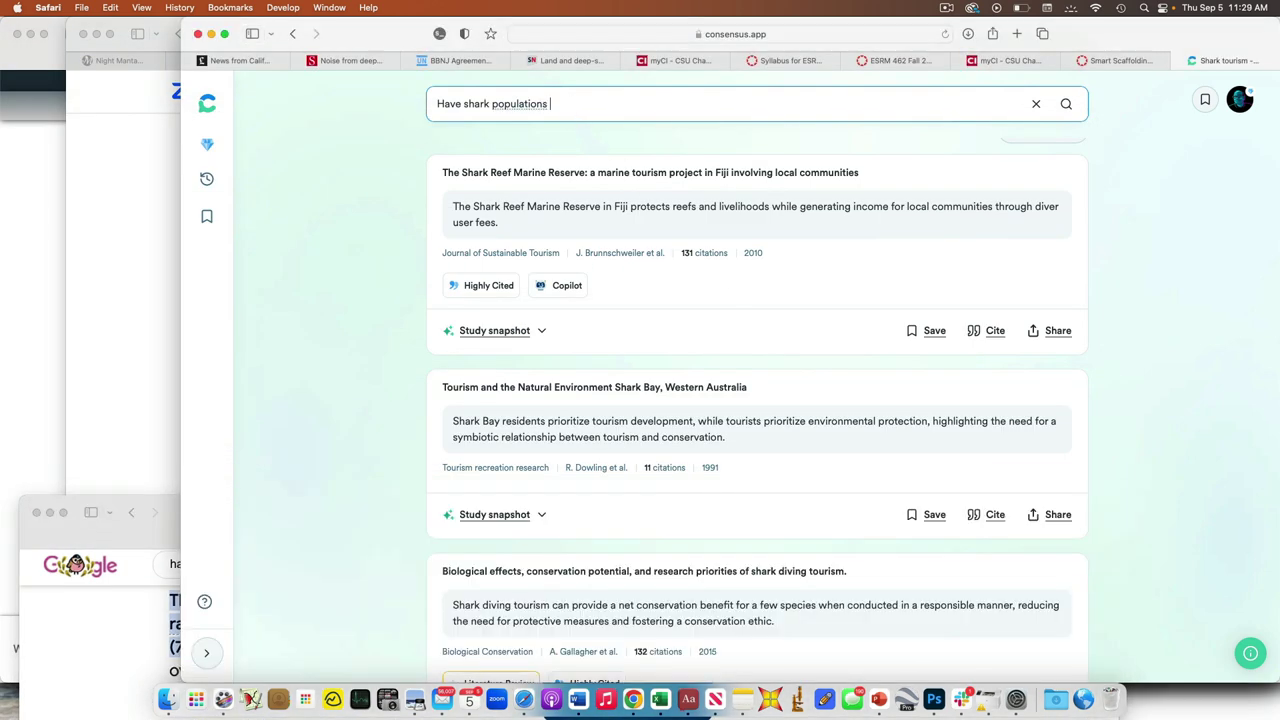
type("deceline")
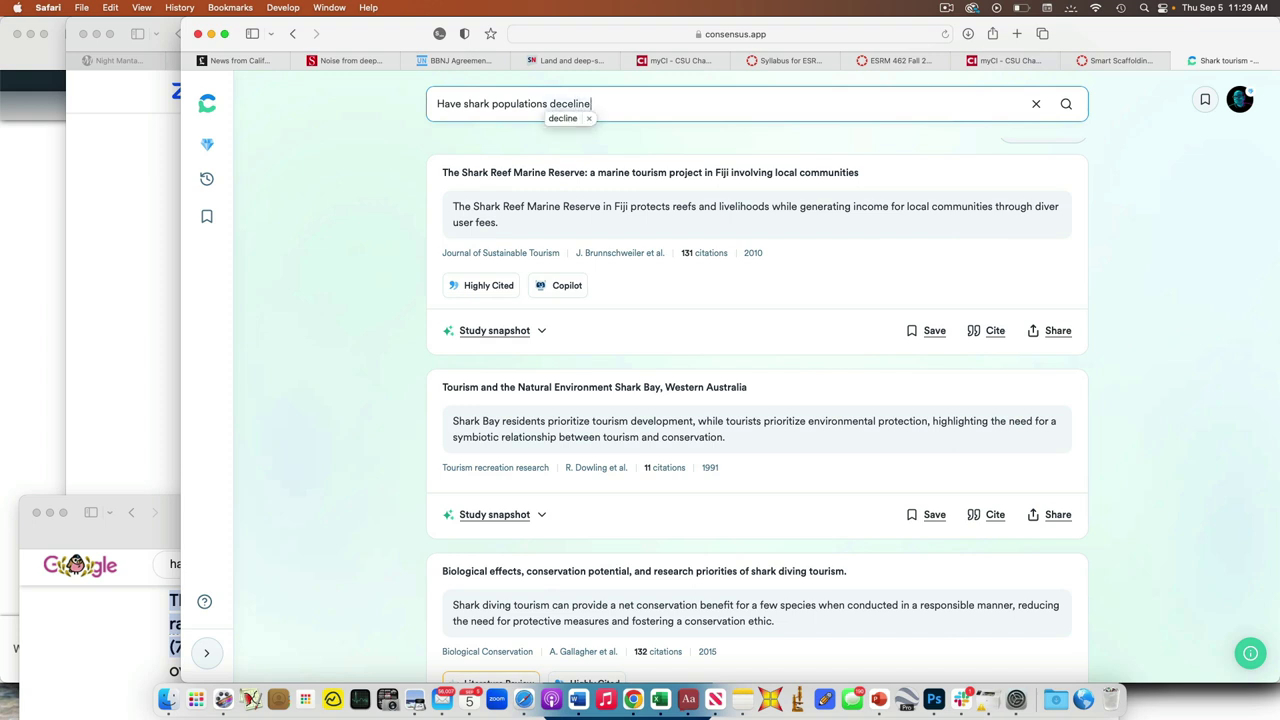
key("BackSpace")
key("BackSpace")
key("BackSpace")
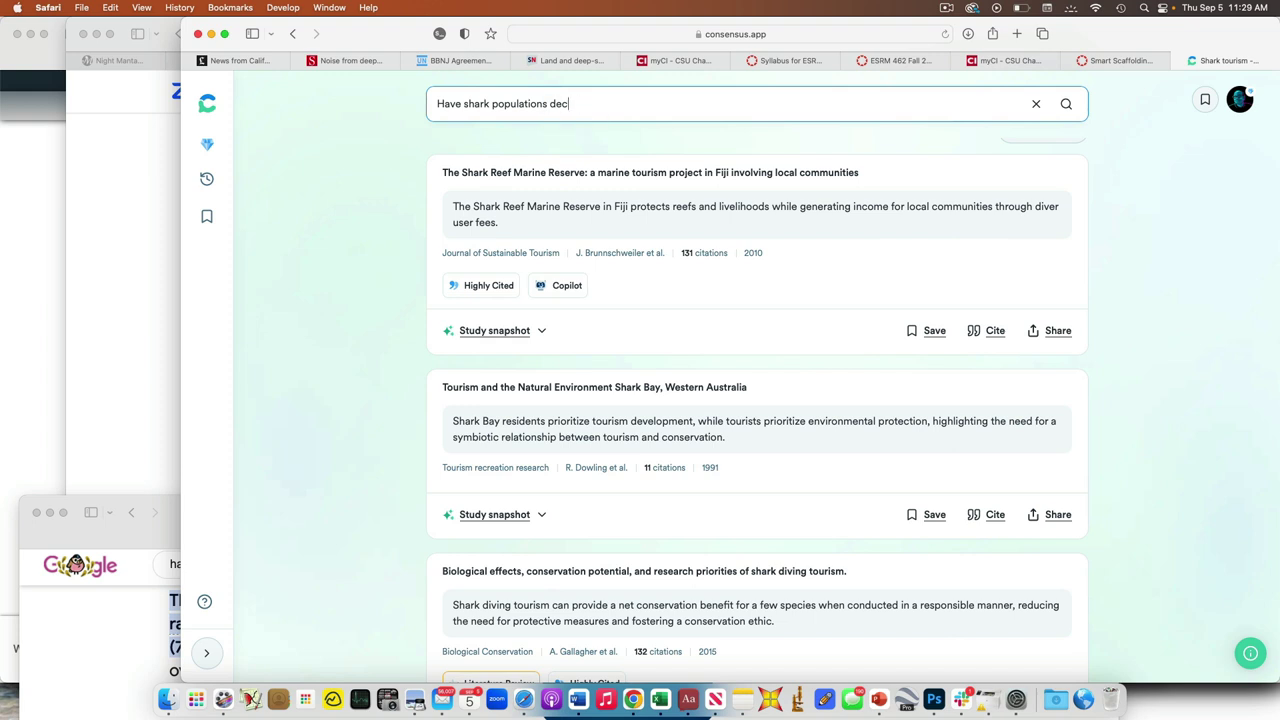
key("BackSpace")
key("BackSpace")
key("BackSpace")
key("BackSpace")
key("BackSpace")
key("BackSpace")
key("BackSpace")
key("BackSpace")
key("BackSpace")
key("BackSpace")
key("BackSpace")
key("BackSpace")
key("BackSpace")
key("BackSpace")
key("BackSpace")
key("BackSpace")
key("BackSpace")
key("BackSpace")
key("BackSpace")
key("BackSpace")
key("BackSpace")
key("BackSpace")
key("BackSpace")
key("BackSpace")
key("BackSpace")
key("BackSpace")
type("Sha")
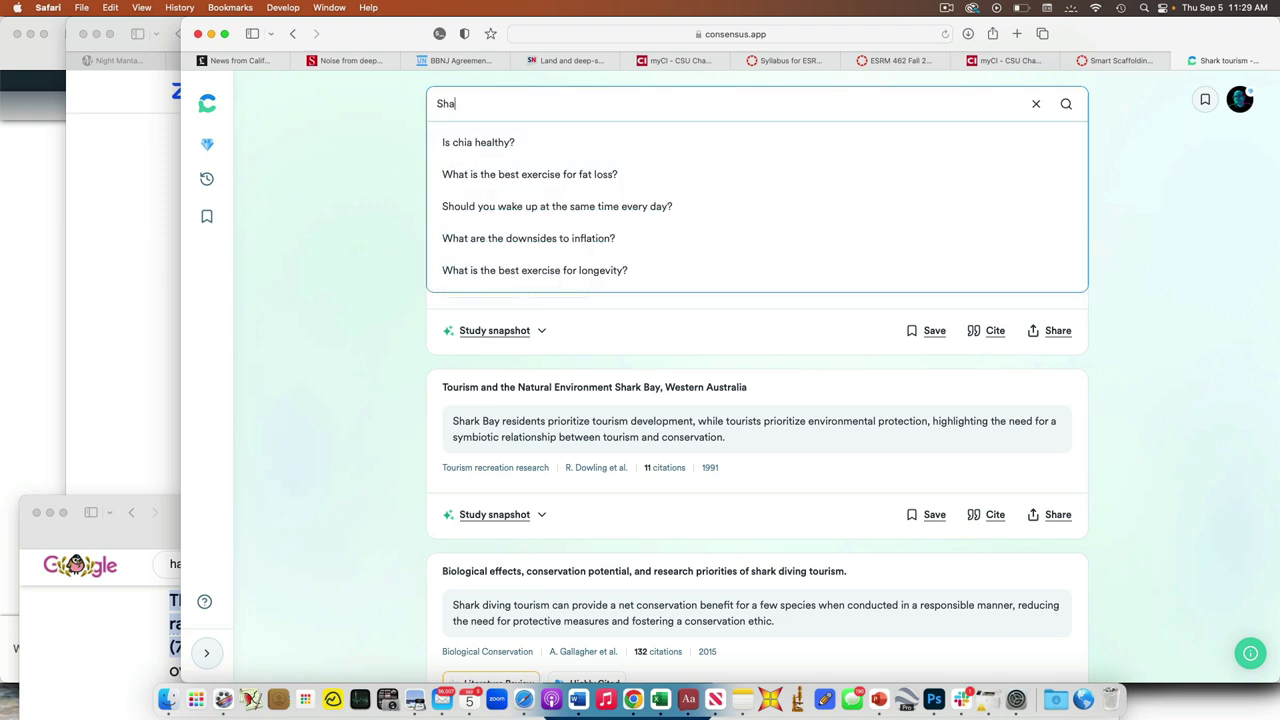
type("rk populations ")
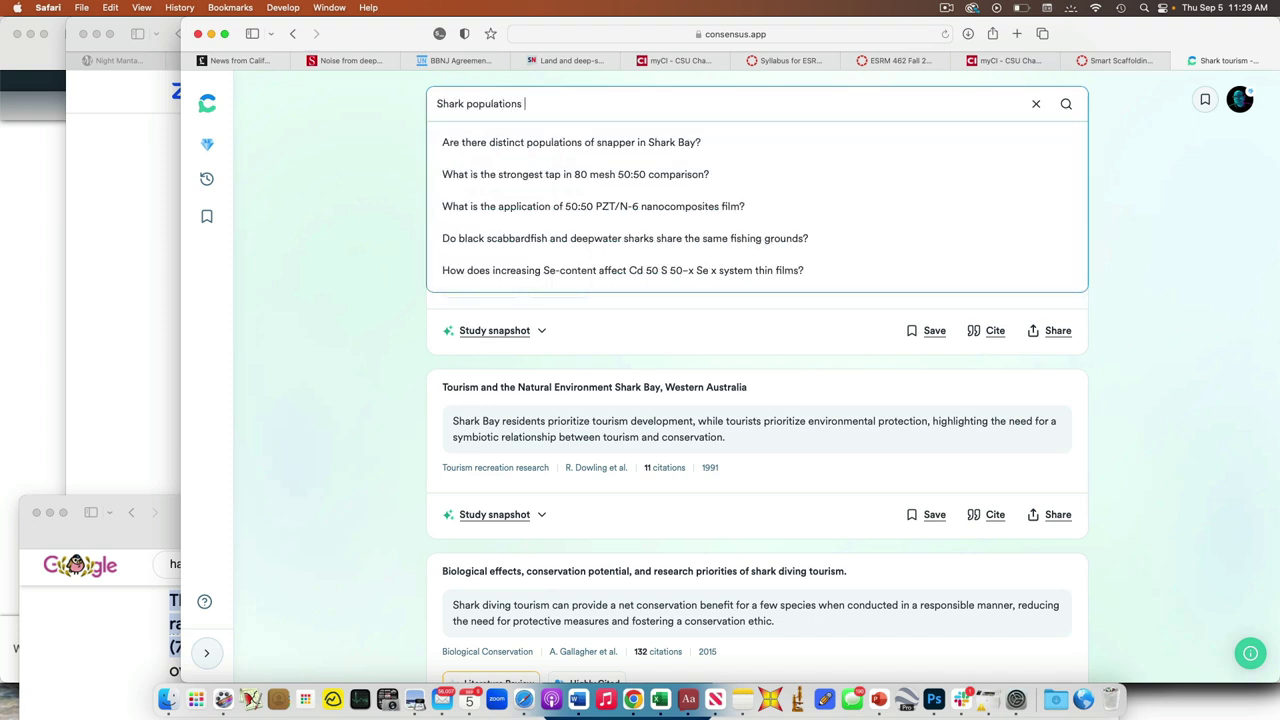
type("have decline")
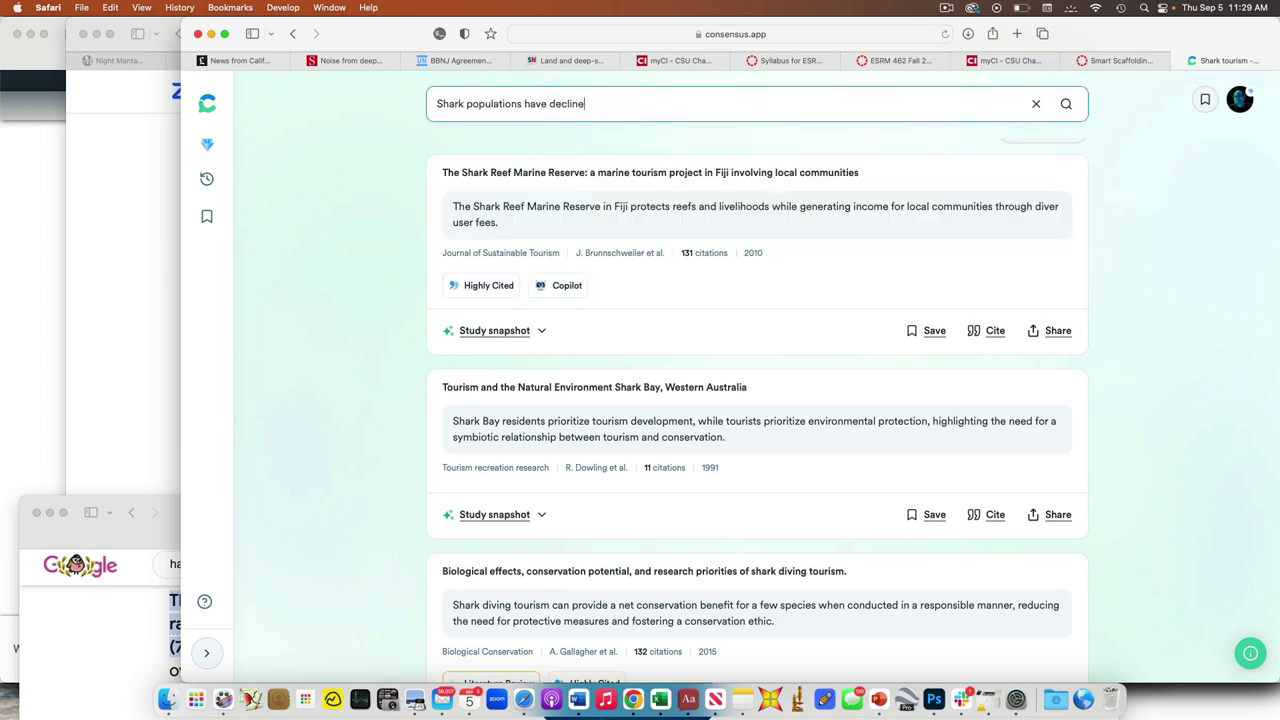
type("d in recent years.")
key("Return")
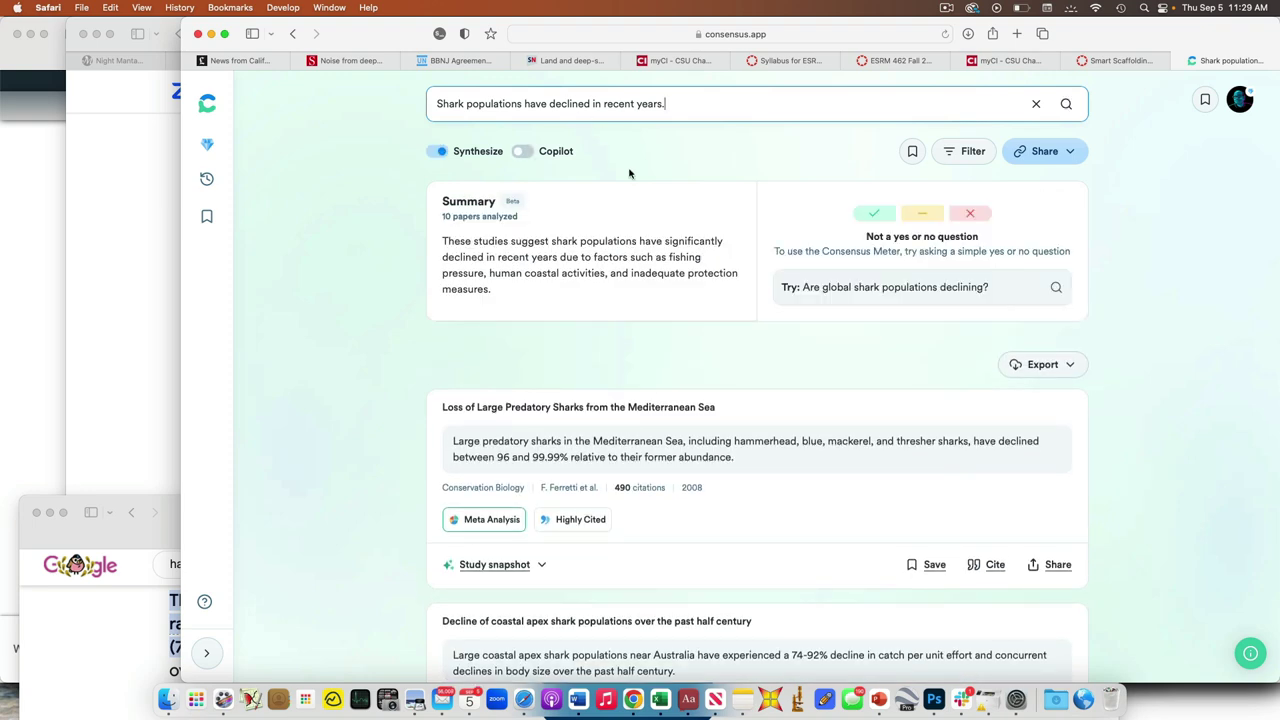
scroll(686, 327, "down", 1)
scroll(686, 327, "down", 4)
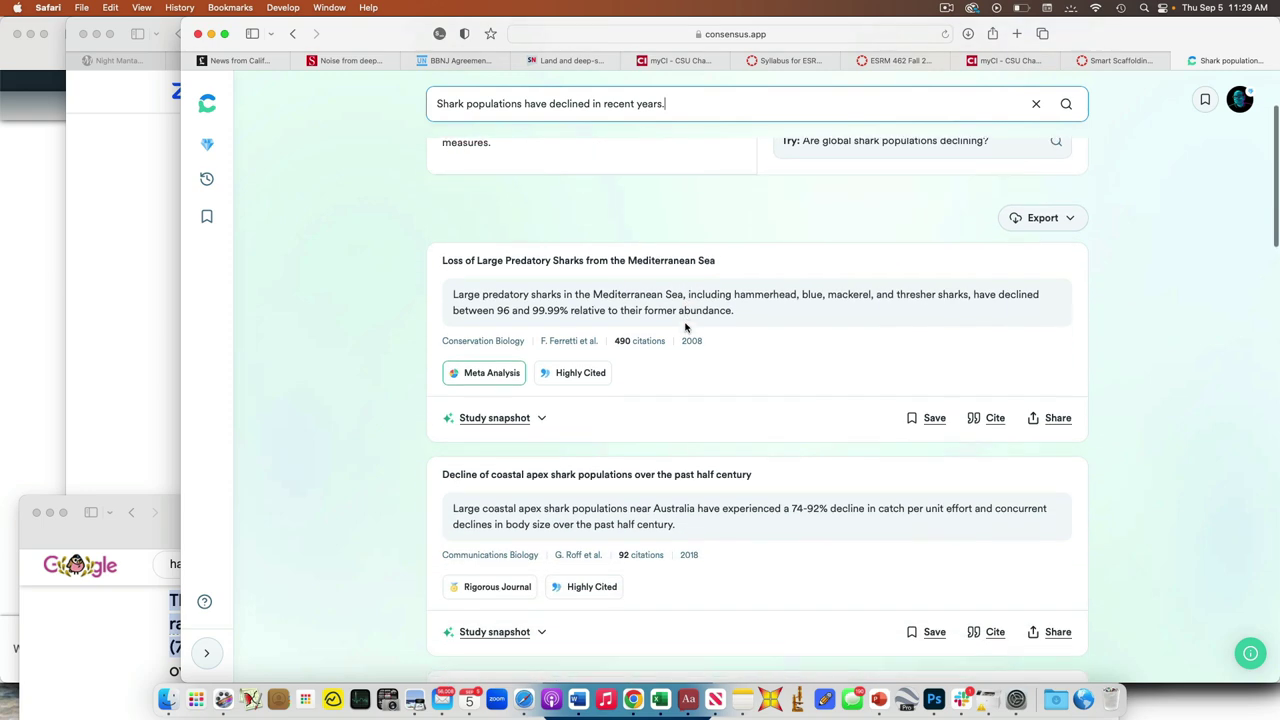
scroll(686, 329, "up", 5)
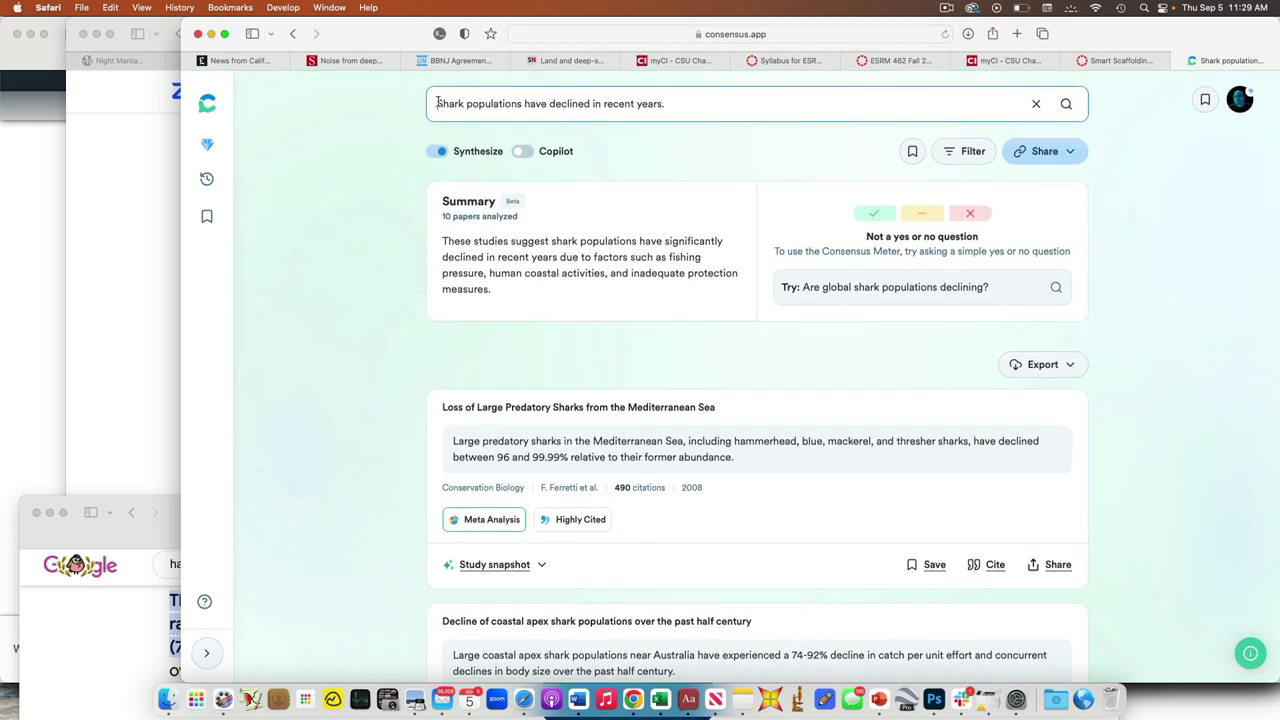
Rewrite the query as 'Have shark populations declined in recent years?' for a 93% yes meter.
left_click(437, 103)
type("Have")
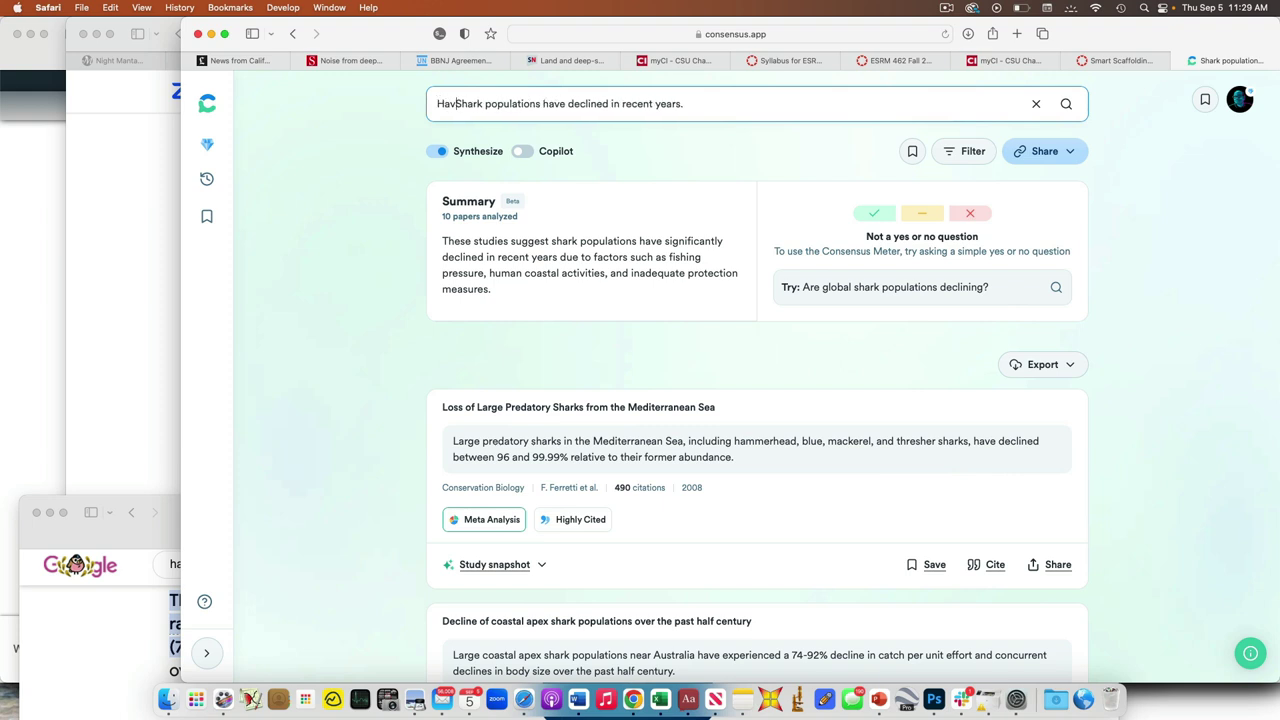
key("Delete")
type("s")
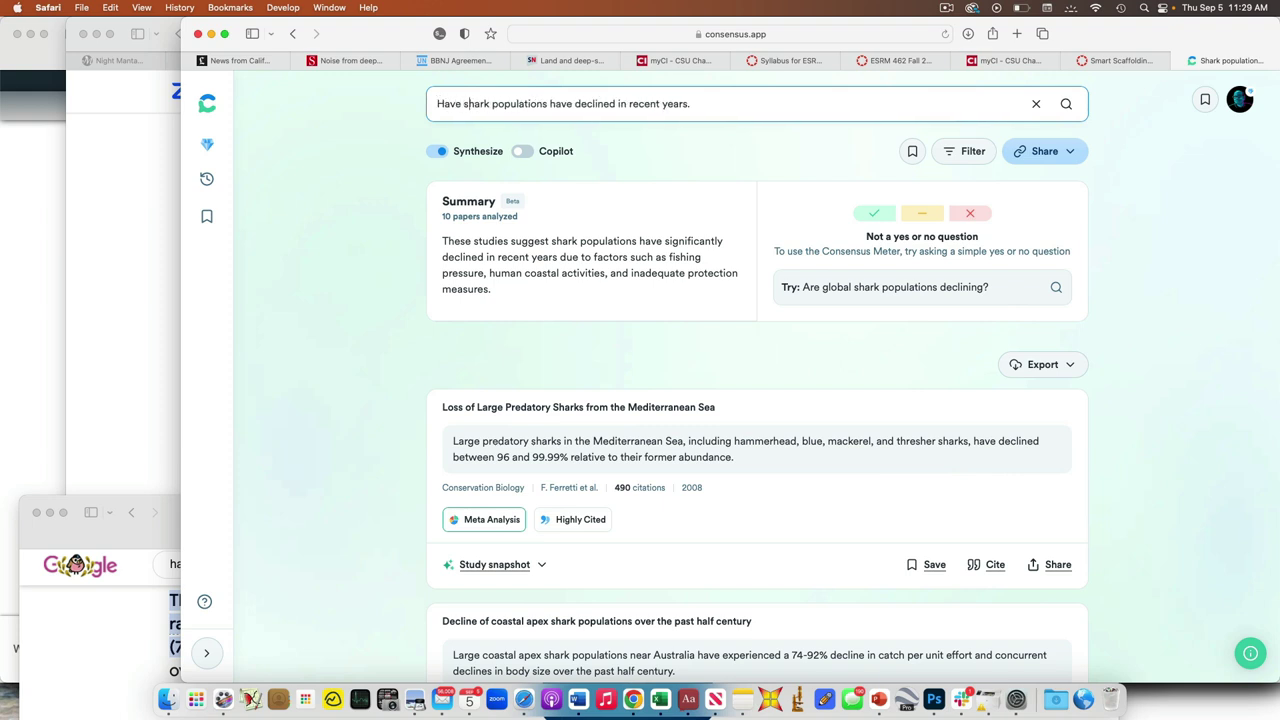
left_click(707, 104)
key("BackSpace")
type("?")
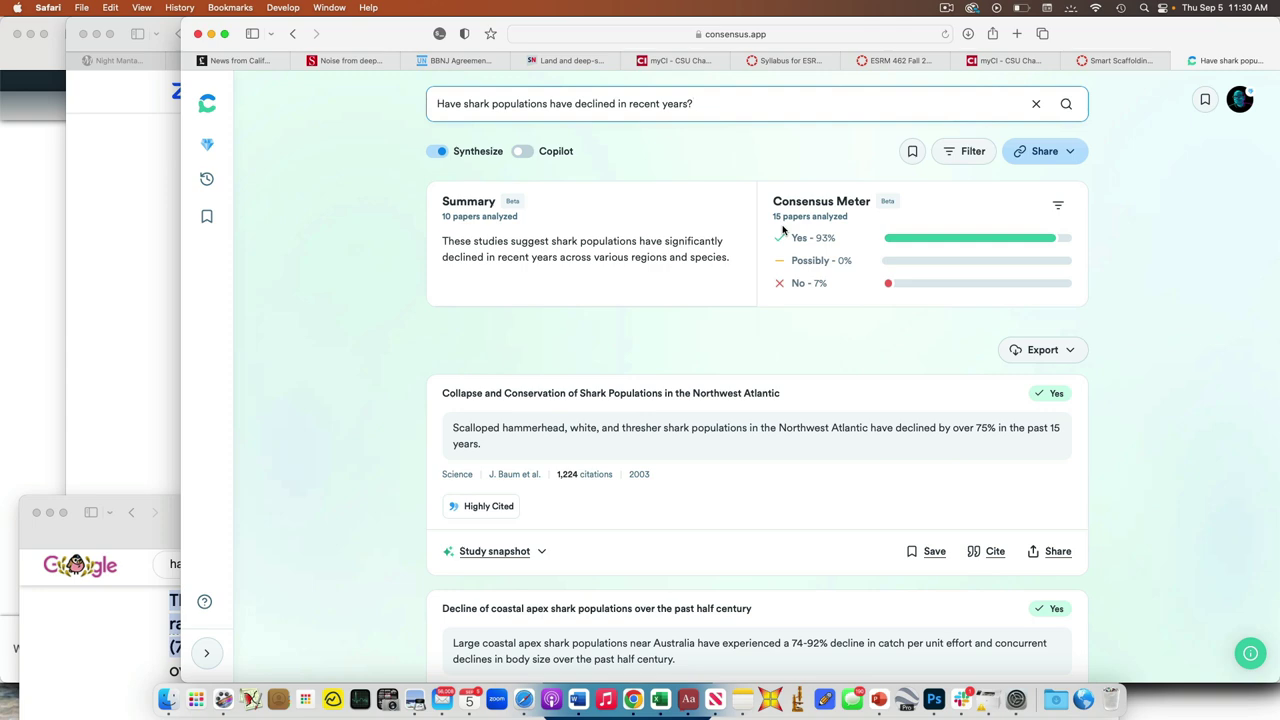
Load researchrabbitapp.com by typing 'resear' in the address bar and browse the collections sidebar.
left_click(817, 37)
type("resea")
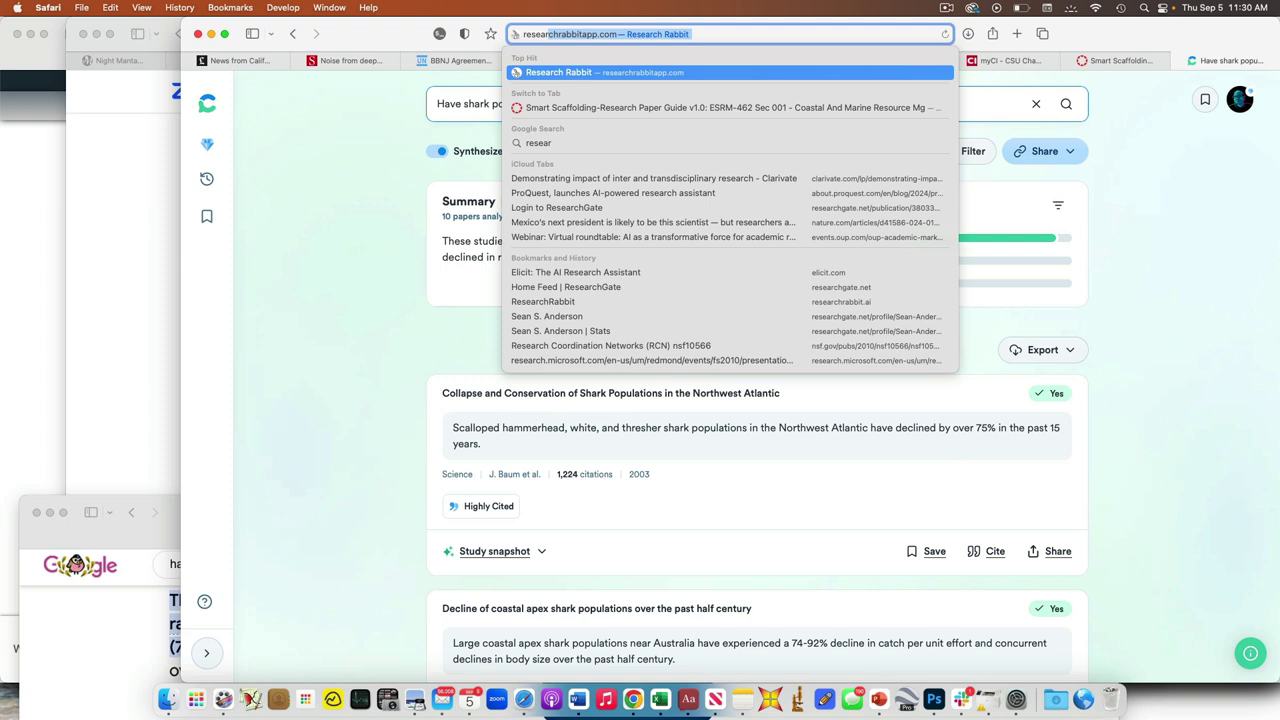
type("r")
key("Return")
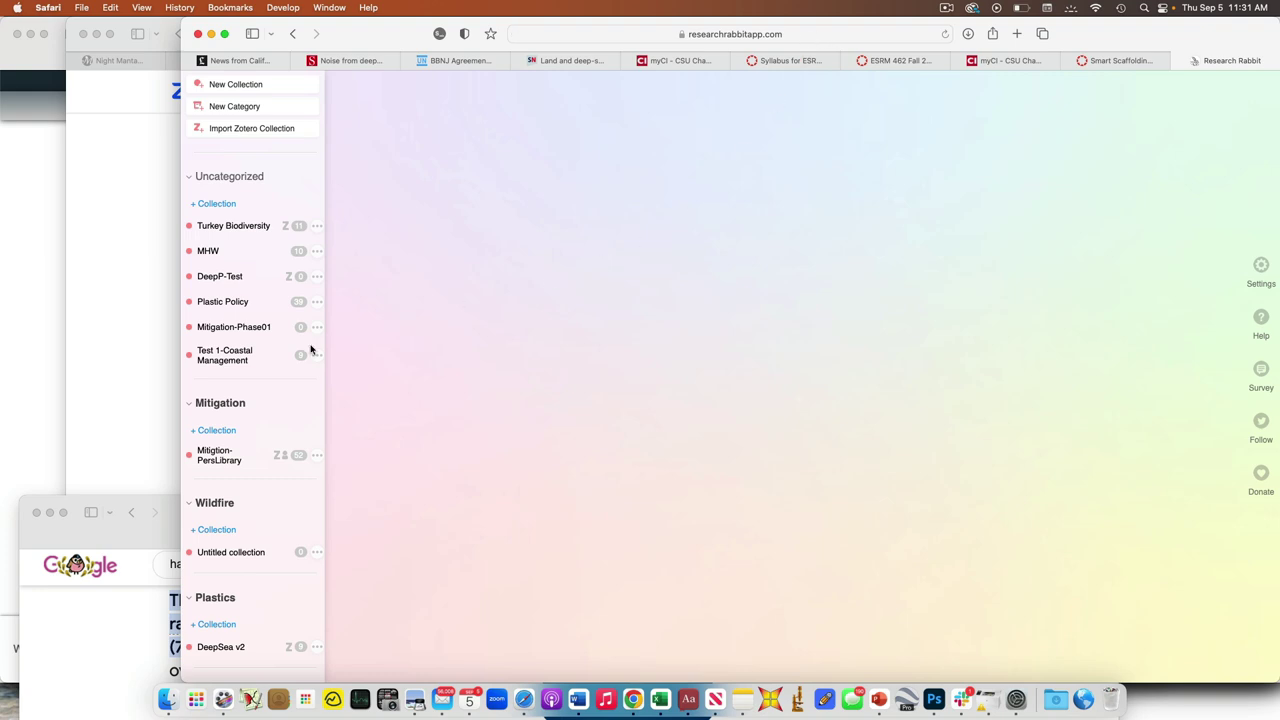
scroll(283, 363, "down", 3)
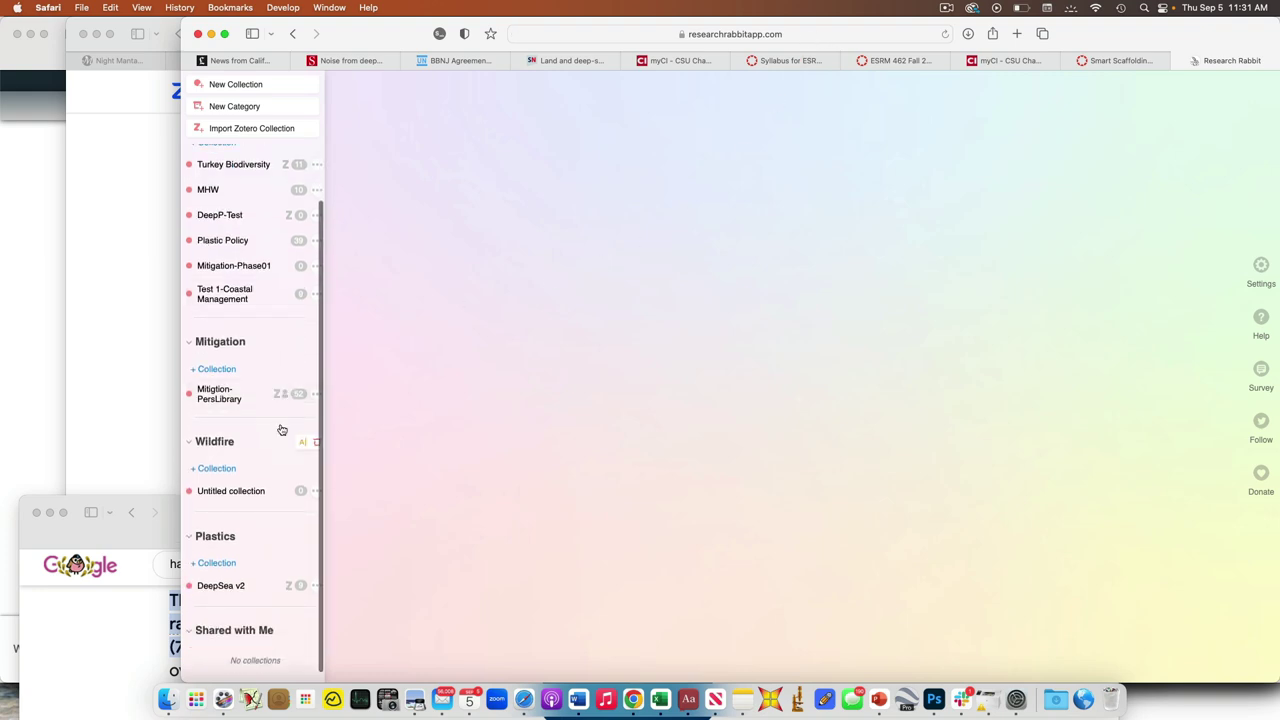
scroll(280, 429, "up", 3)
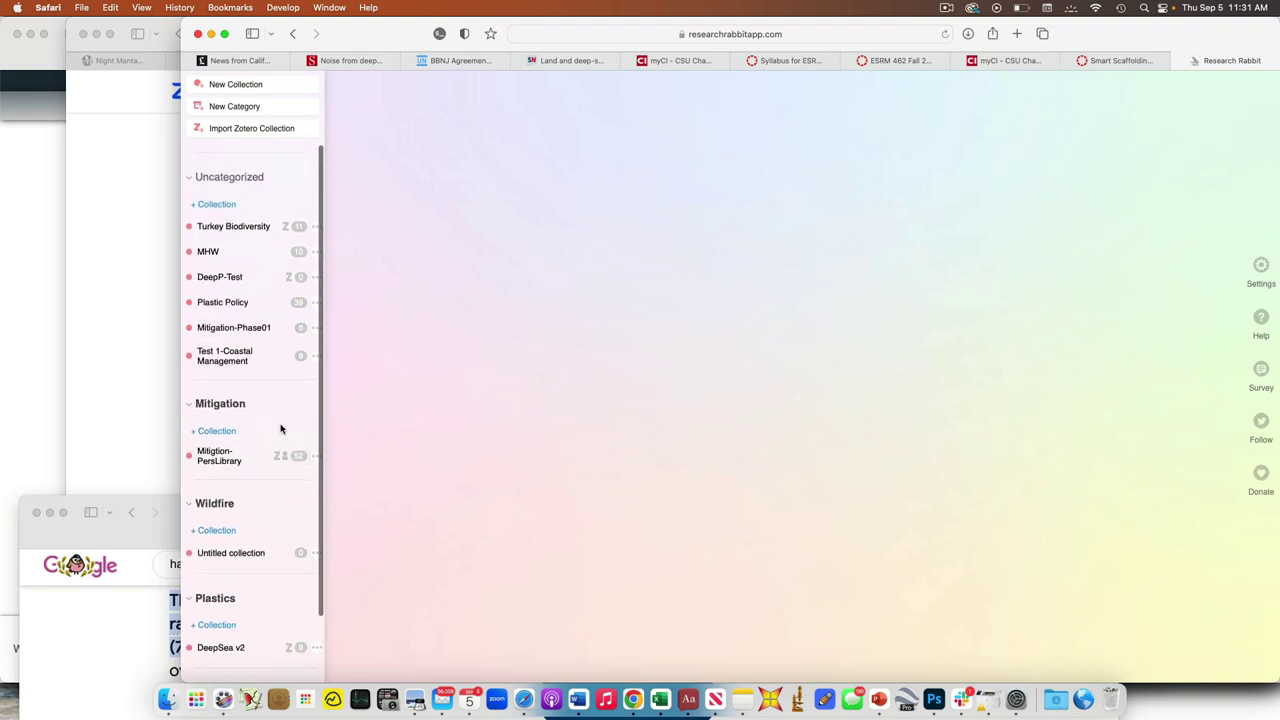
Open the Turkey Biodiversity collection from the sidebar to list its papers.
left_click(247, 238)
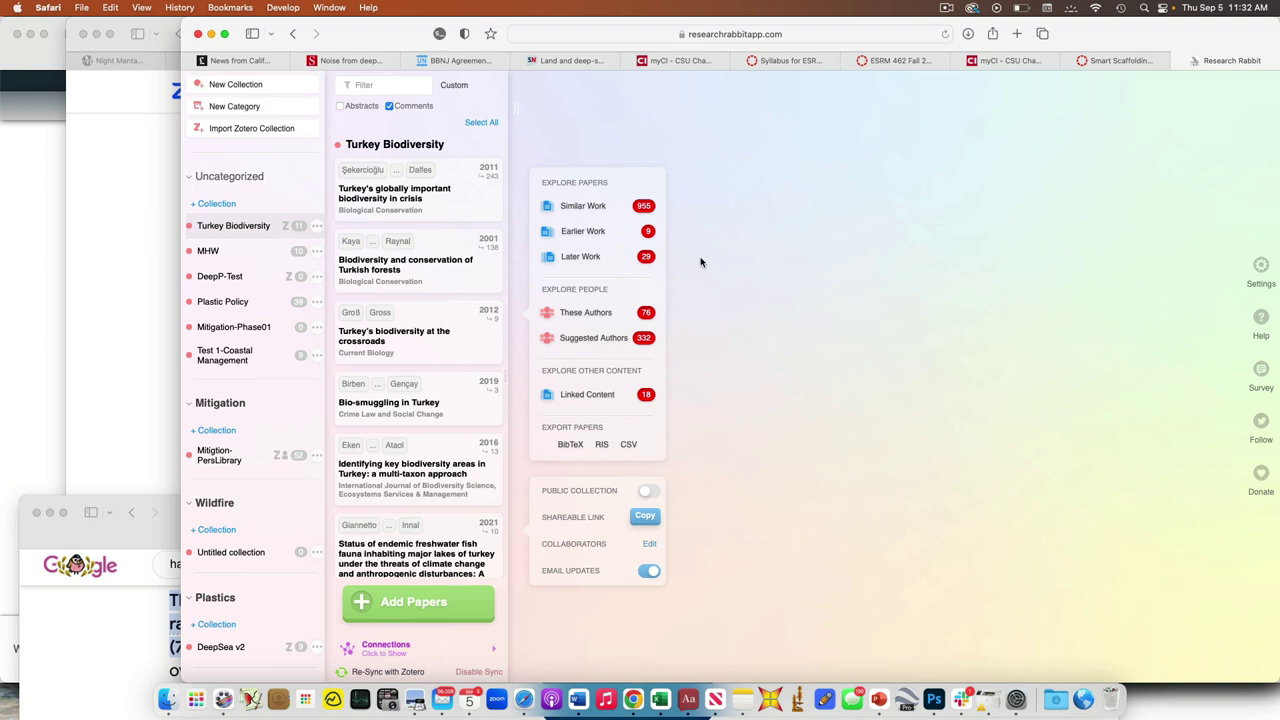
Load Similar Work for all 11 Turkey Biodiversity papers from the Explore Papers panel.
left_click(580, 209)
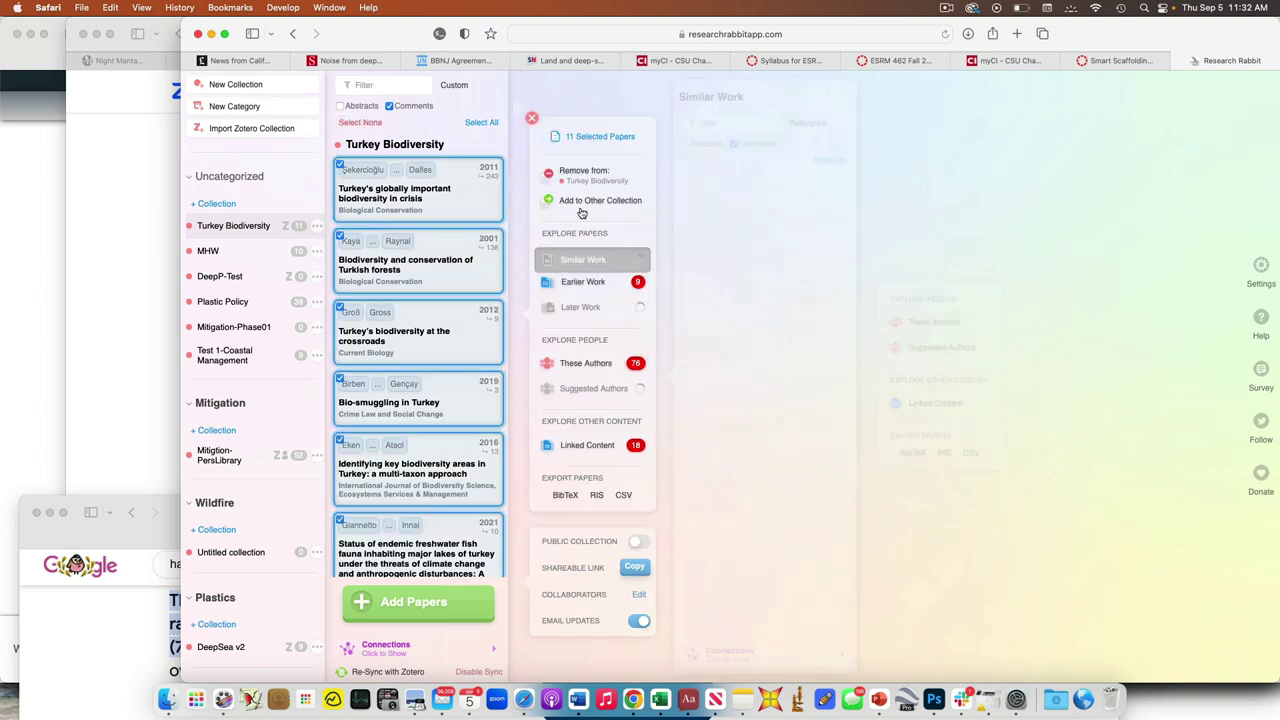